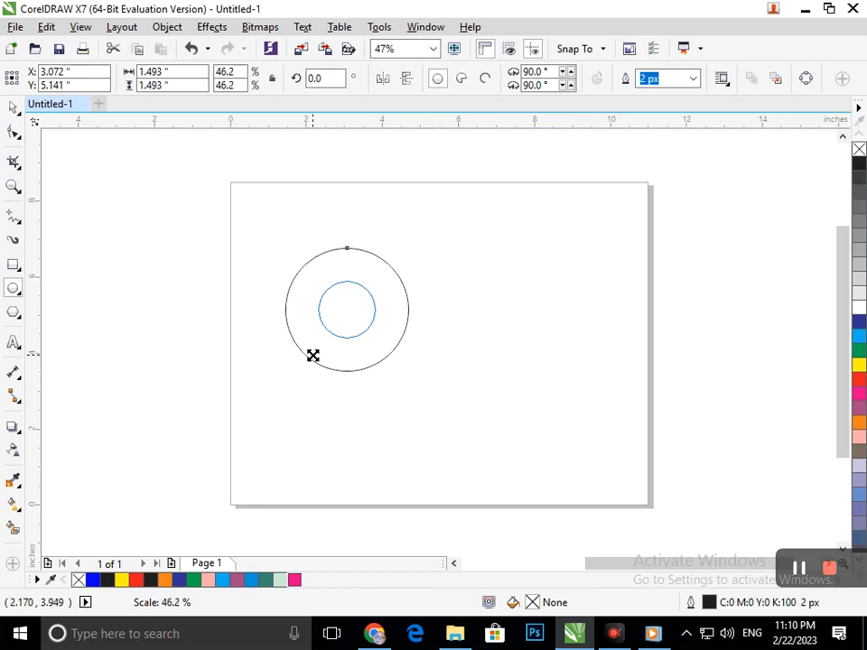
- Move both concentric circles together to the lower part of the page, centred at about X 3.7, Y 2.7 inches
left_click(136, 296)
left_click_drag(247, 234, 442, 384)
left_click_drag(400, 358, 433, 425)
left_click_drag(207, 195, 417, 377)
left_click_drag(351, 340, 370, 431)
- Draw a tall rectangle about 0.88 by 6.56 inches, as wide as the ring's left thickness, and move it down across the ring
left_click(18, 269)
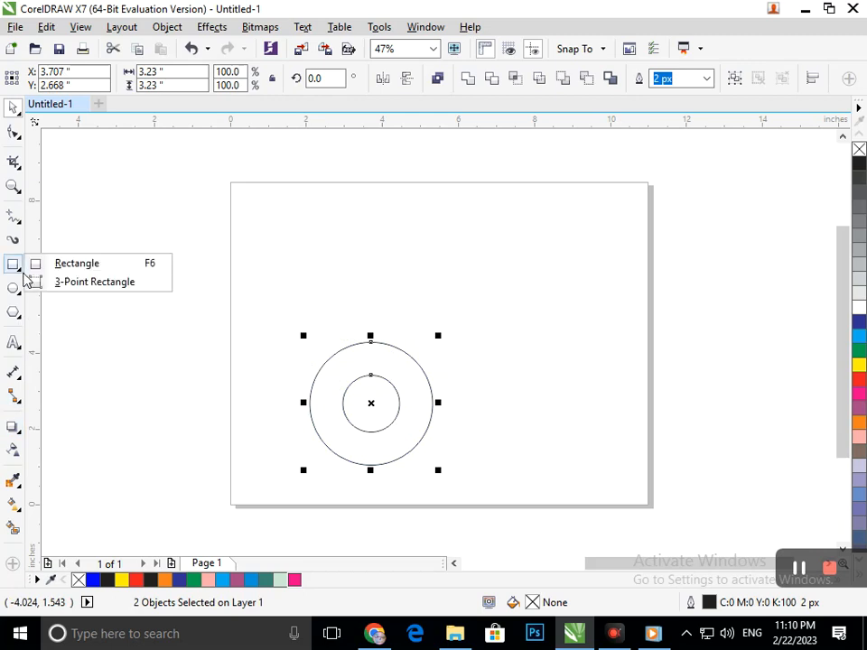
left_click(61, 262)
left_click_drag(343, 402, 309, 150)
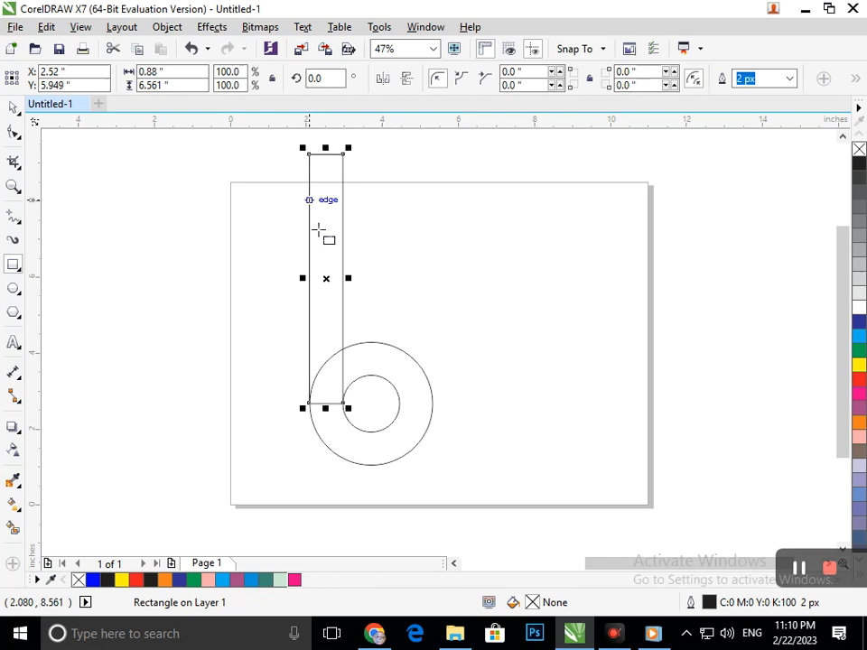
left_click(13, 108)
left_click(282, 355)
left_click_drag(324, 320, 328, 460)
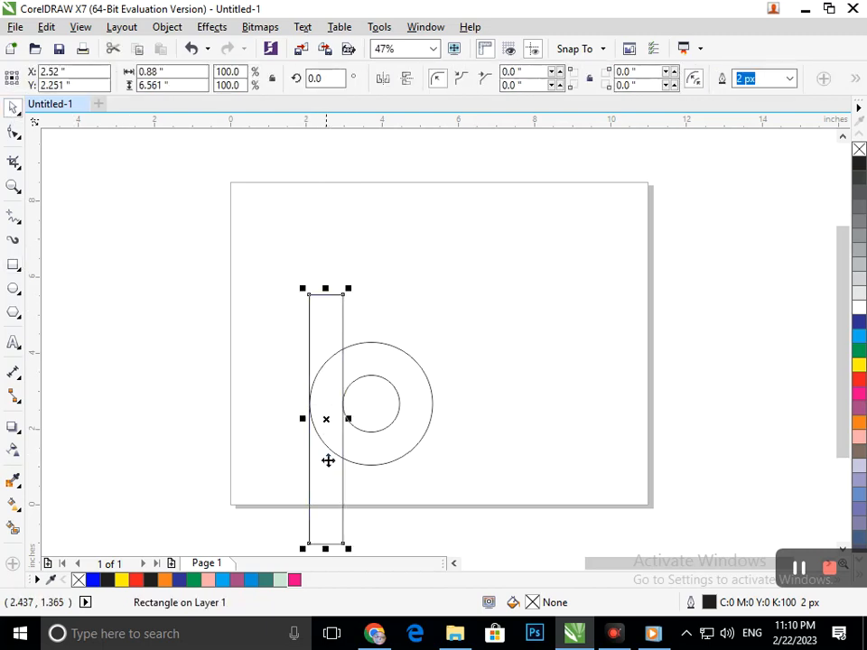
- Shift the tall rectangle slightly right so its outer side touches the large circle's left edge
left_click(431, 538)
left_click_drag(290, 385, 390, 423)
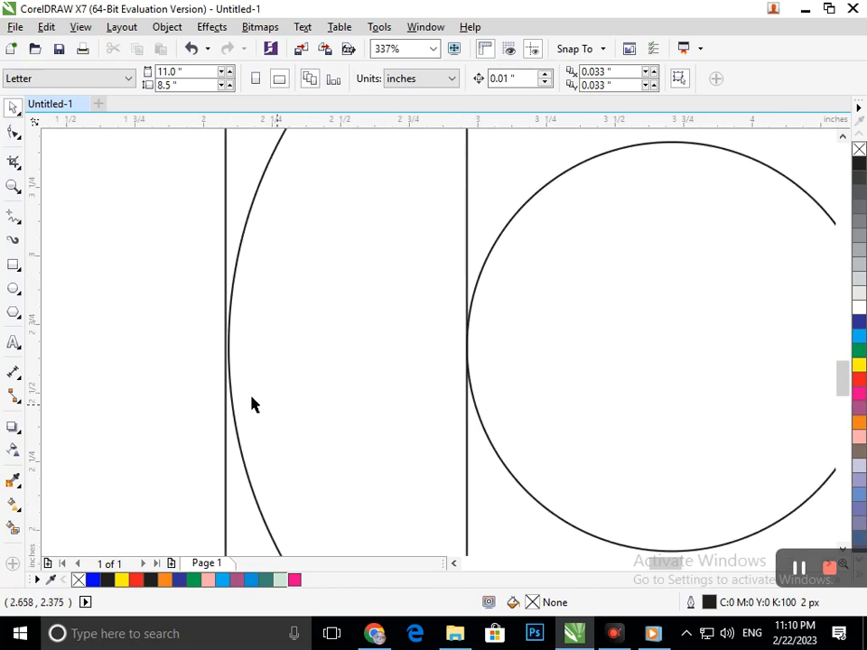
left_click_drag(256, 364, 257, 364)
left_click(532, 388)
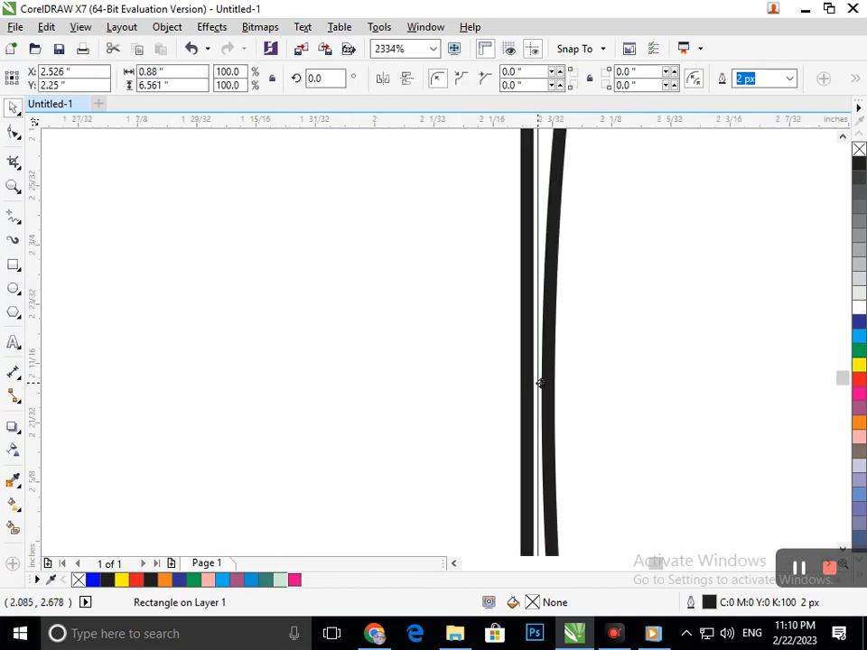
key("F3")
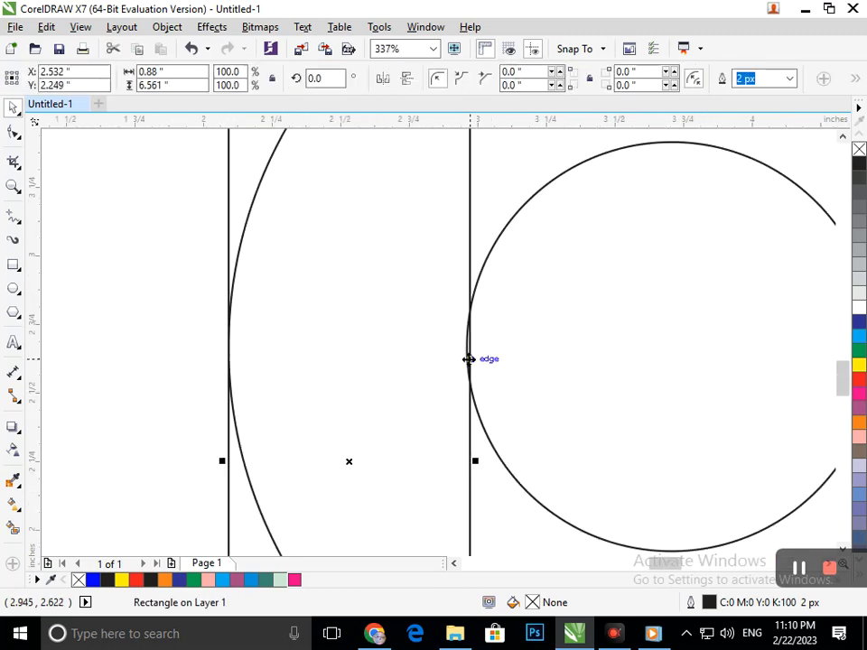
- Nudge the inner circle 0.01 inch right so it touches the rectangle's inner side
left_click(571, 385)
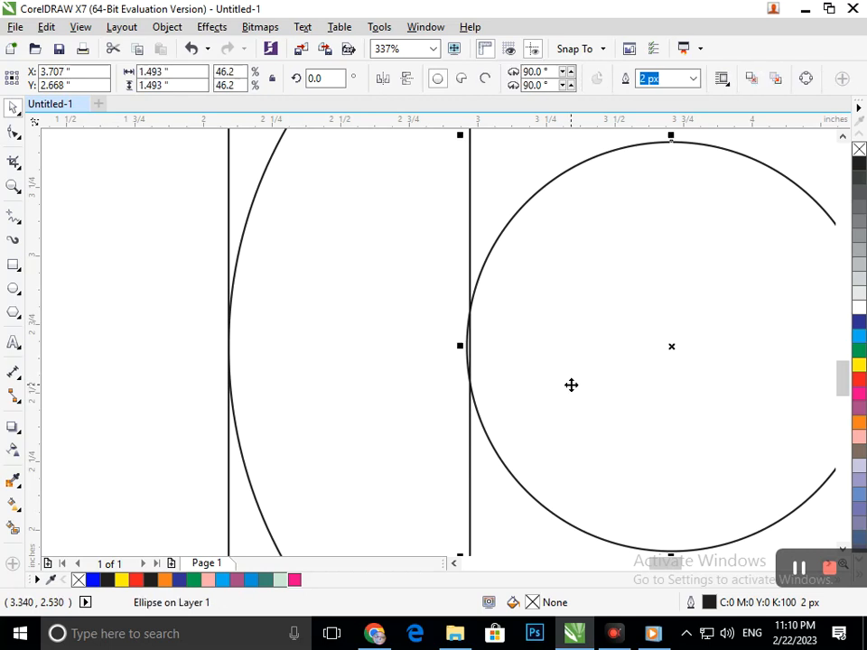
key("Right")
key("F3")
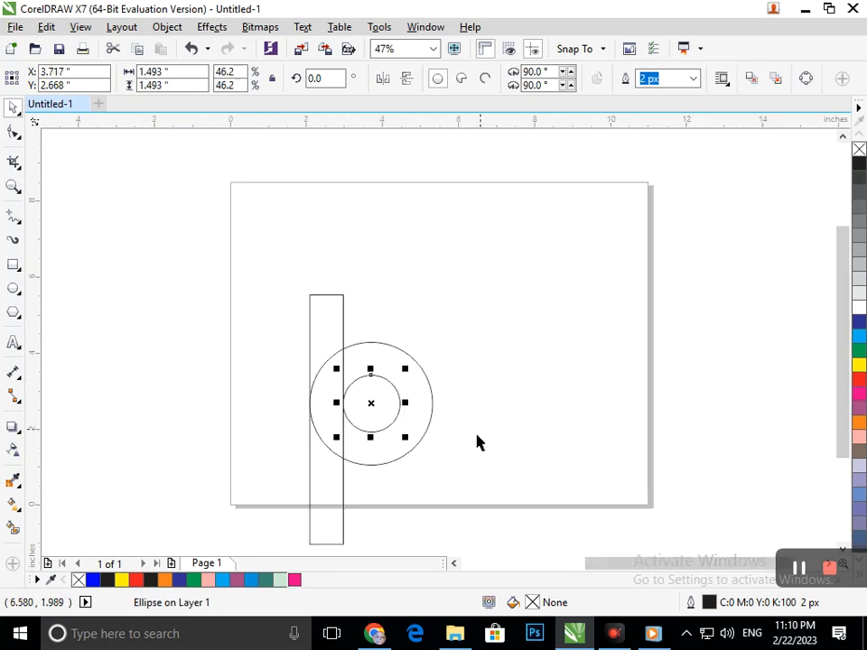
- Move the tall rectangle up so its lower end sits just below the large circle, and check its contact with both circles
left_click_drag(328, 535, 333, 463)
left_click(431, 533)
left_click(443, 502)
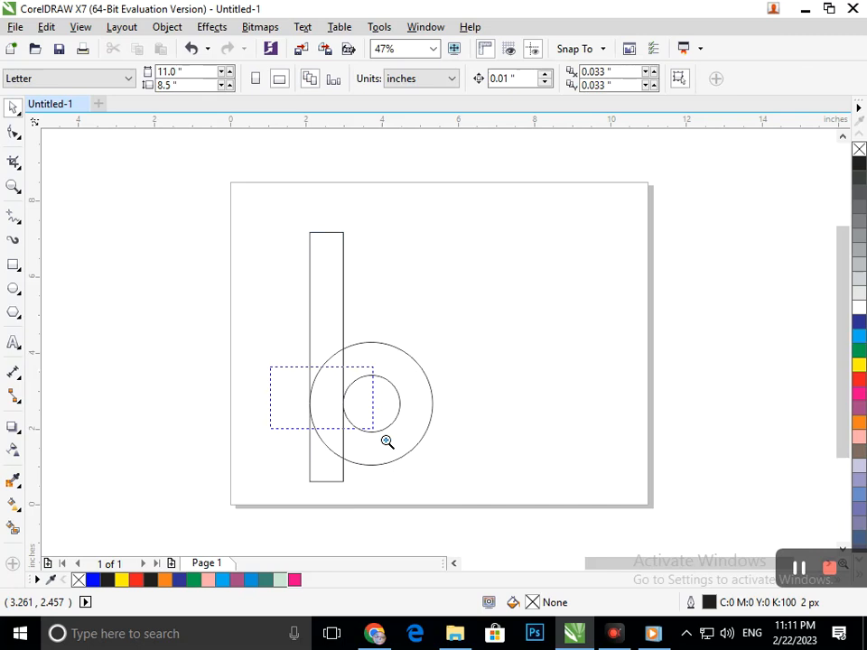
scroll(344, 406, "up", 4)
scroll(240, 276, "up", 4)
scroll(404, 332, "down", 4)
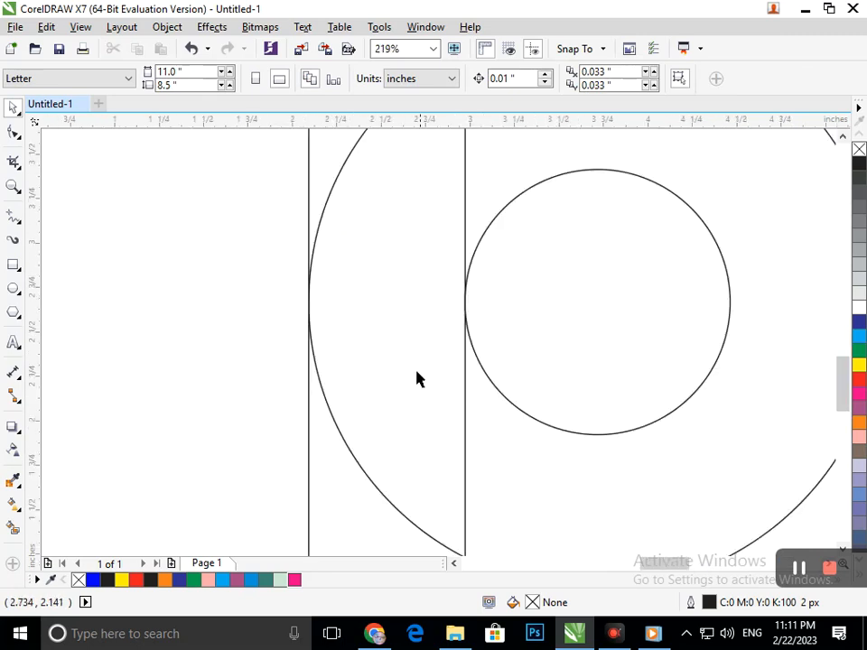
left_click_drag(488, 322, 485, 318)
scroll(493, 379, "up", 5)
scroll(466, 394, "down", 14)
- Duplicate the tall rectangle and align the copy with the large circle's right edge
left_click_drag(323, 396, 434, 373)
key("Left")
key("Left")
key("Left")
key("Left")
key("Left")
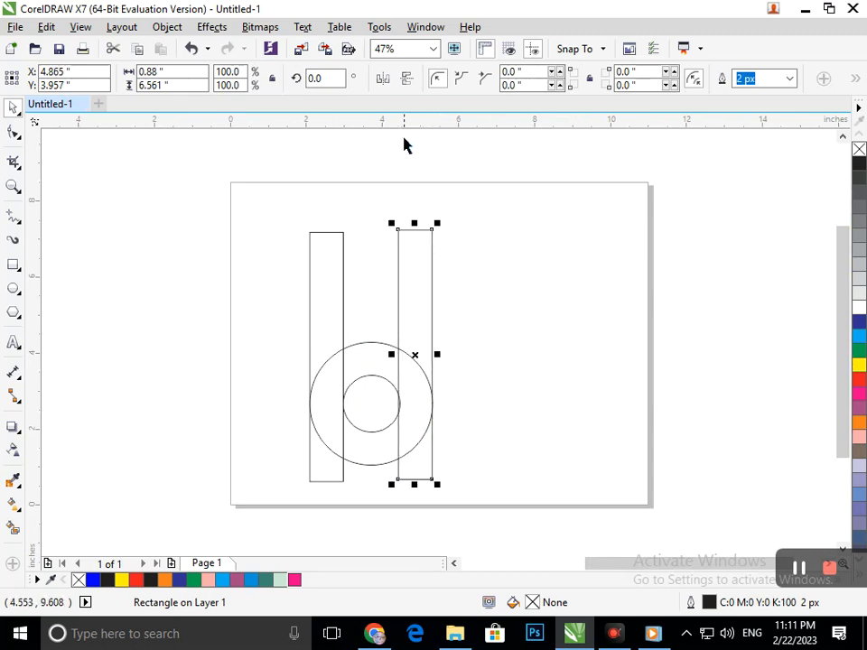
- Place a horizontal guideline at the first rectangle's top, lower the copied rectangle to meet it, and delete the guideline
left_click_drag(406, 119, 553, 234)
left_click(401, 259)
key("Down")
key("Down")
key("Down")
key("Down")
key("Down")
key("Down")
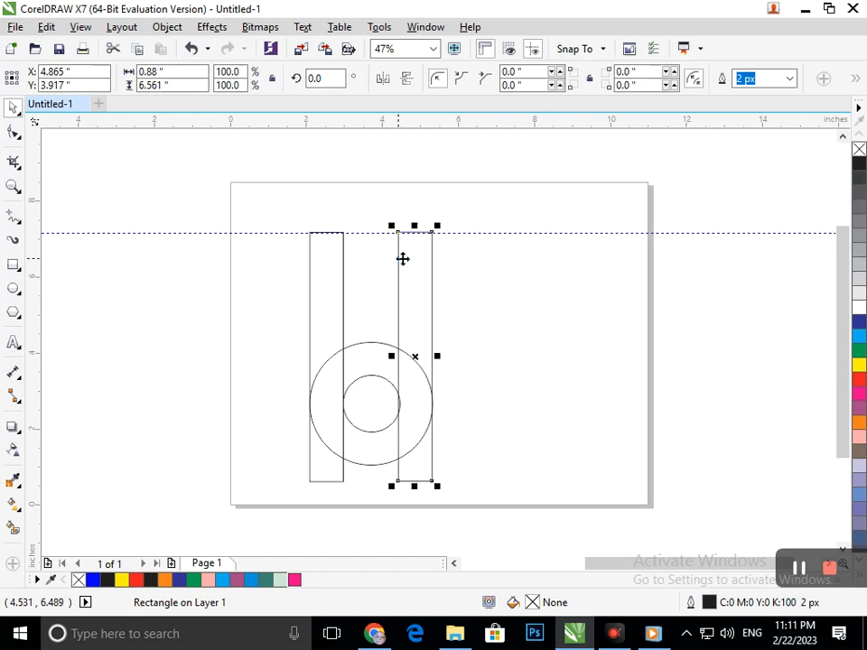
left_click(530, 416)
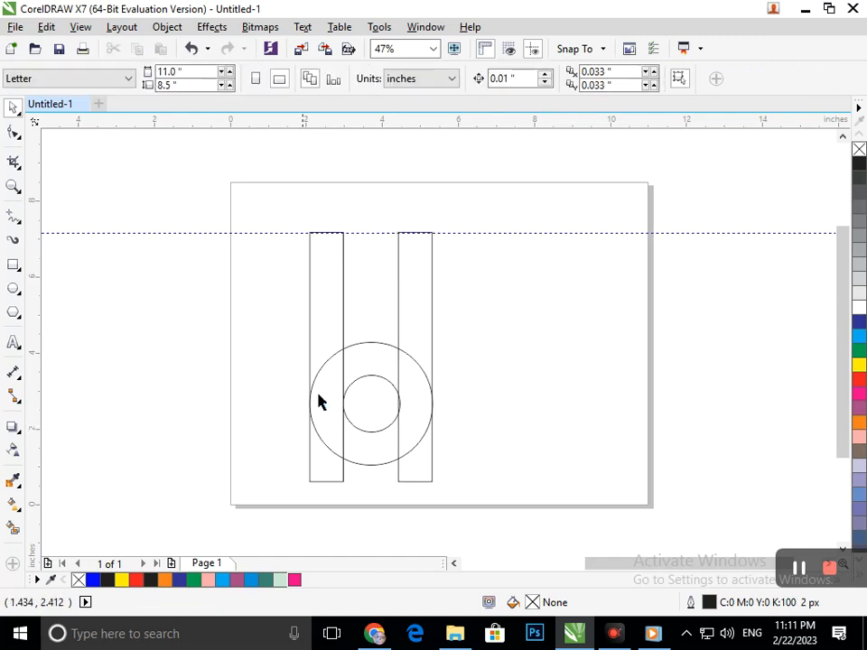
key("Delete")
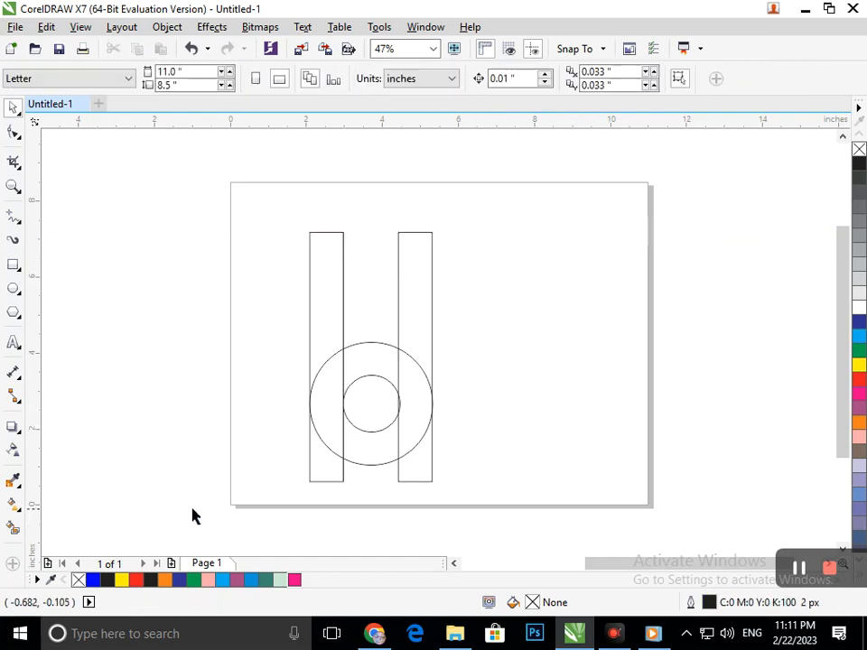
- Stretch a copy of the inner circle left into an ellipse about 2.37 by 2.21 inches, and duplicate it against the outer circle's right edge
left_click(350, 425)
left_click_drag(337, 404, 312, 409)
left_click_drag(354, 437, 356, 451)
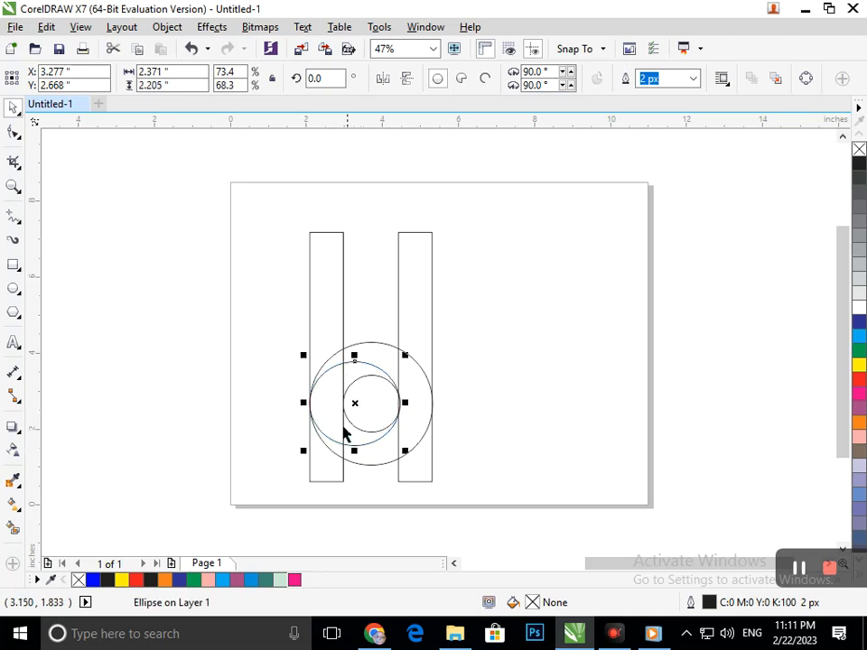
left_click_drag(305, 403, 340, 403)
left_click(509, 419)
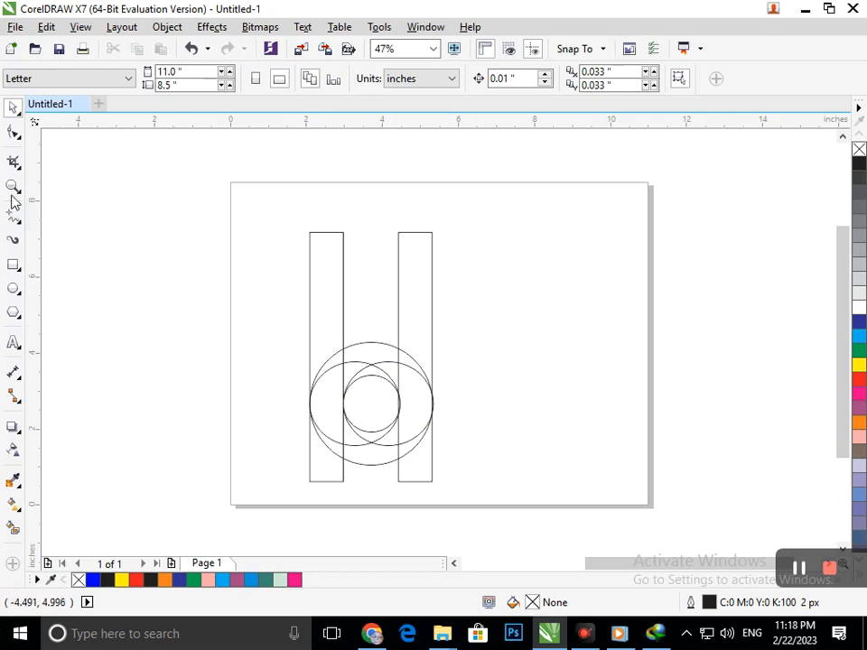
- Use Virtual Segment Delete to remove the ends of both rectangles extending below the large circle
left_click(15, 162)
left_click(63, 200)
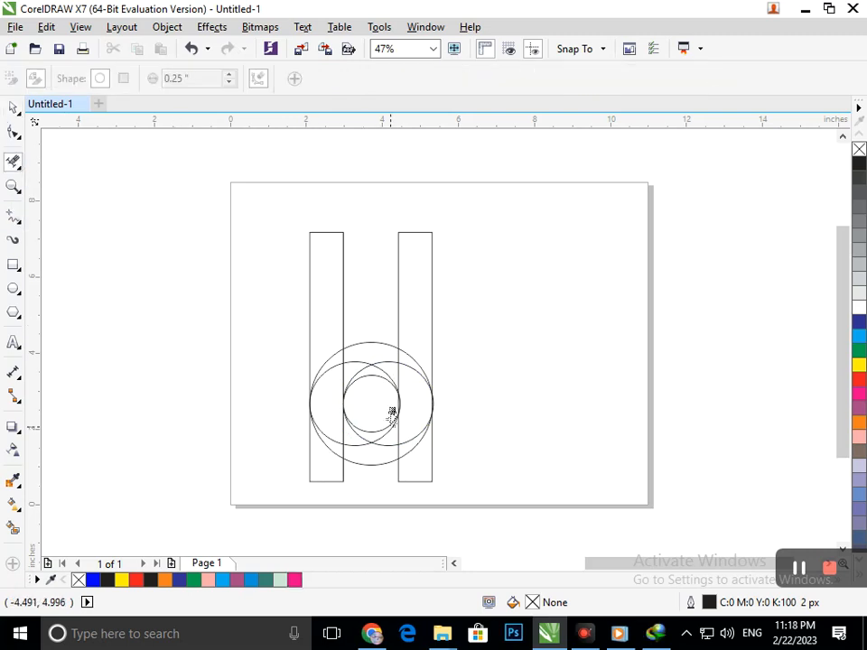
left_click_drag(319, 470, 413, 487)
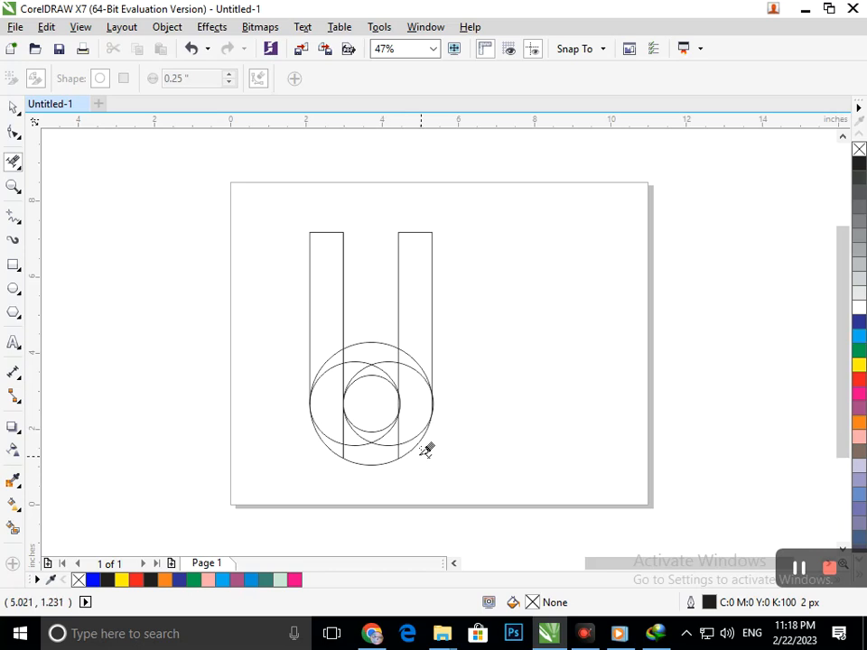
- Delete the left ellipse's lower arc and the rectangle line segments crossing the bottom of the ring
scroll(366, 451, "up", 4)
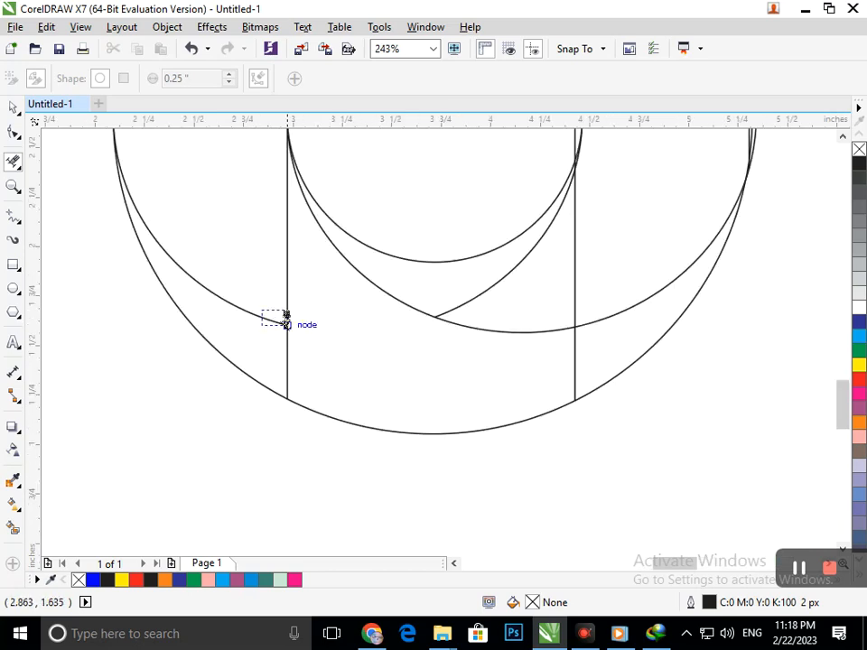
left_click(286, 319)
scroll(379, 361, "down", 4)
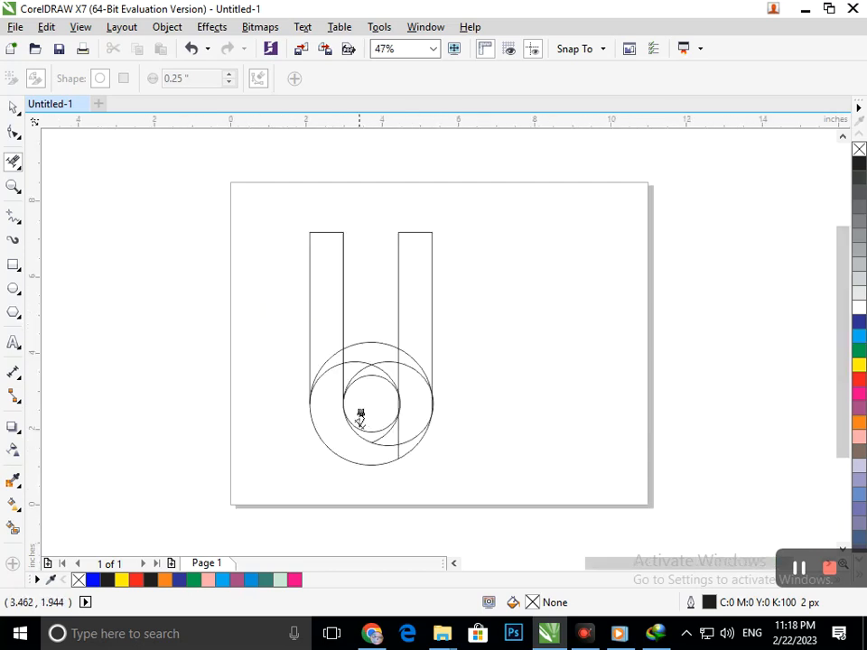
scroll(398, 350, "up", 5)
left_click(337, 318)
scroll(311, 319, "down", 5)
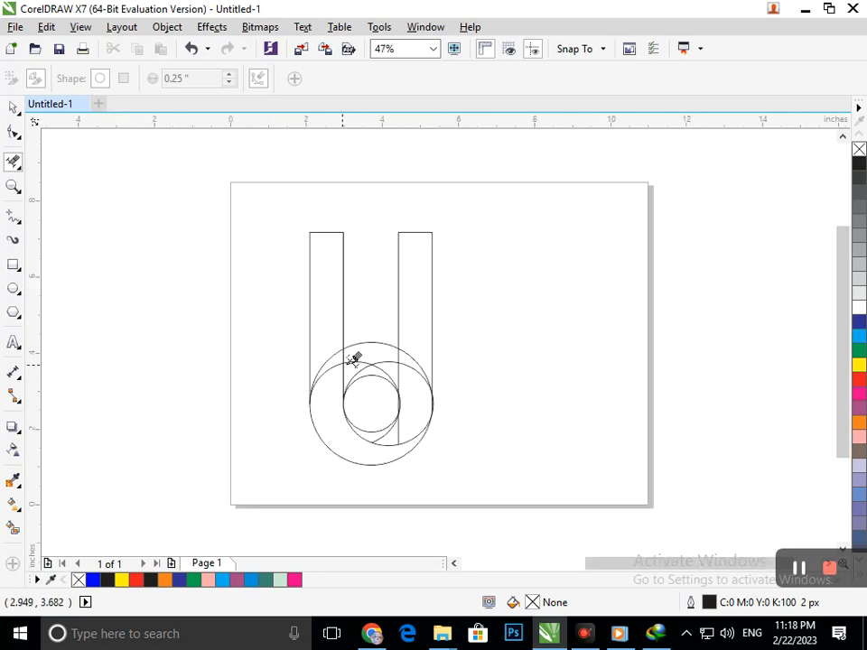
- Delete the remaining left-ellipse arc and right-stem line segment inside the lower curve beneath the inner circle
left_click_drag(321, 396, 530, 497)
left_click(272, 293)
left_click(328, 290)
left_click_drag(296, 276, 384, 315)
scroll(388, 325, "down", 3)
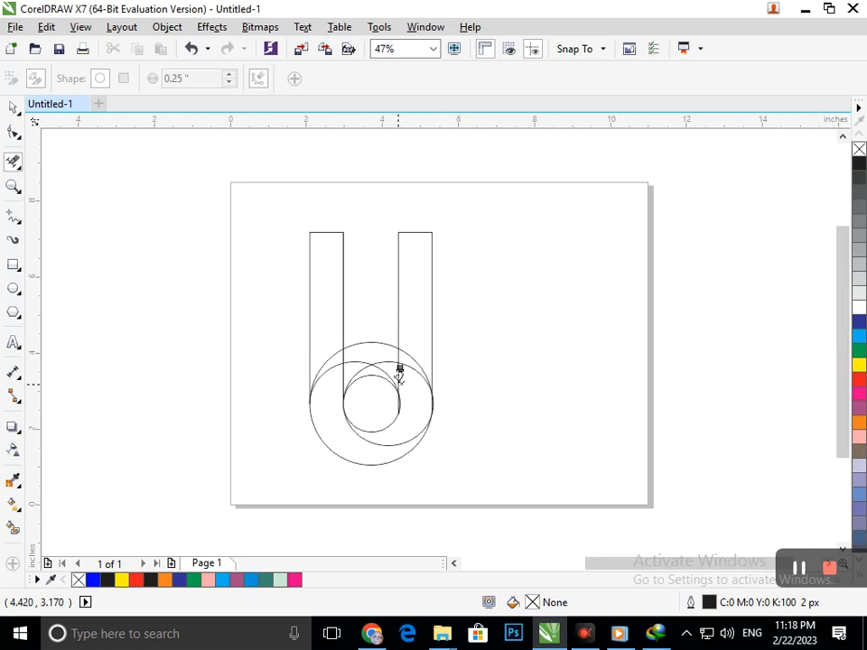
- Delete the upper arcs of the circles and ellipses that cross the two stems and the gap between them
left_click_drag(327, 345, 336, 417)
left_click_drag(410, 340, 433, 402)
key("ctrl+z")
mouse_move(363, 315)
left_mouse_down()
mouse_move(372, 406)
mouse_move(455, 426)
left_mouse_up()
- Delete the small arcs bulging past the right stem's inner edge and the line stub below their junction
key("F2")
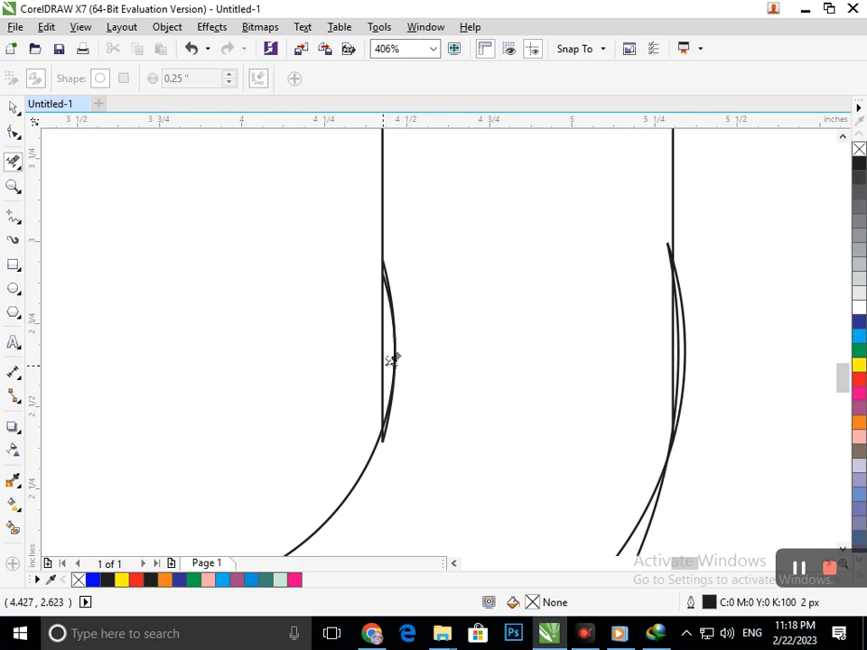
left_click(393, 361)
left_click(395, 328)
key("F2")
left_click_drag(358, 406, 408, 439)
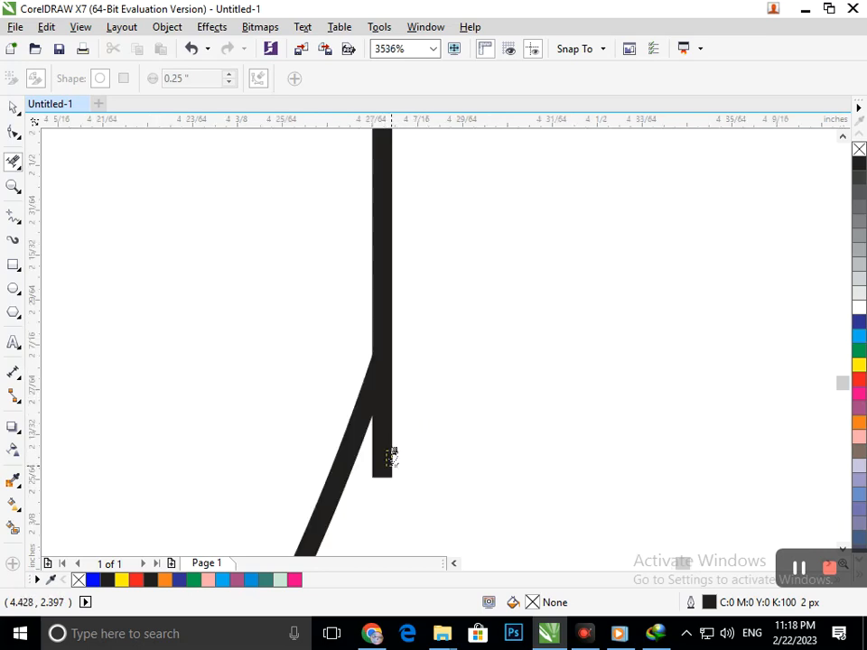
left_click(382, 458)
key("F3")
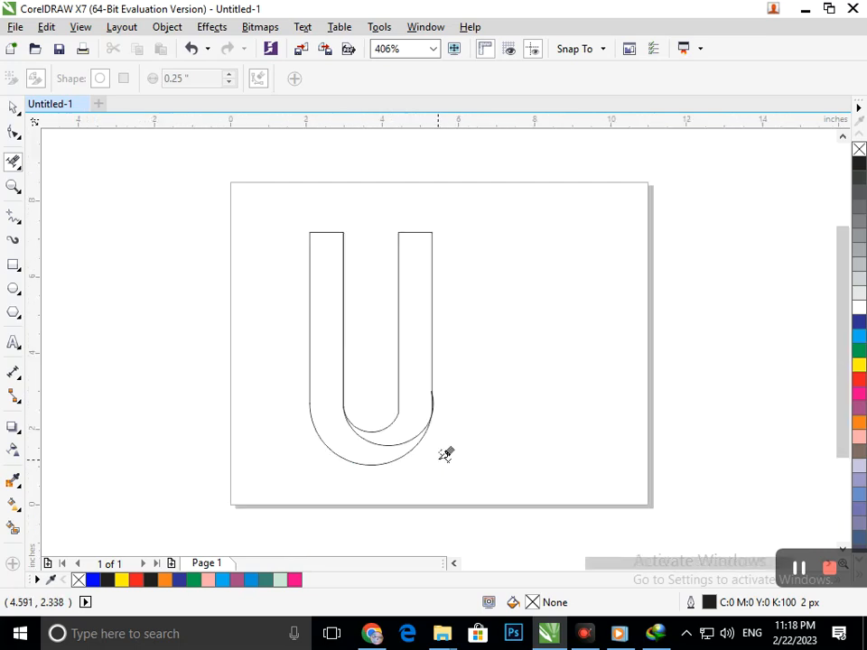
- Try a blue Smart Fill on the right stem and its curve, and undo it together with the latest segment deletions
left_click(416, 402)
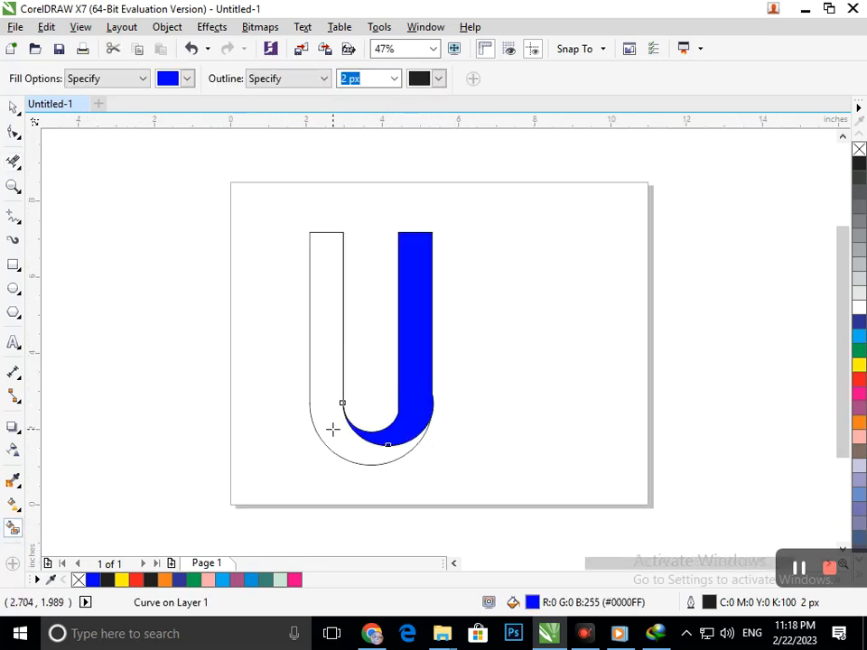
key("ctrl+z")
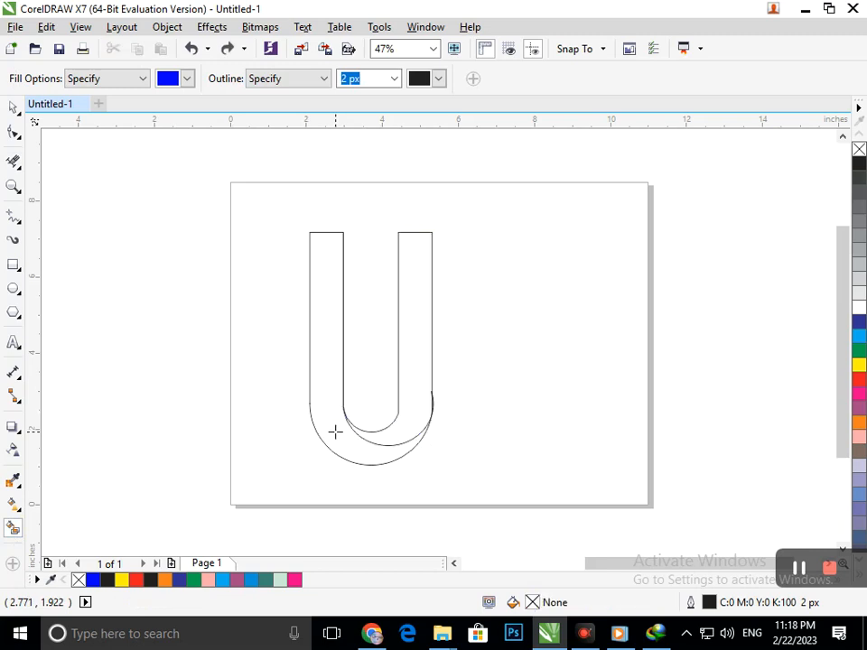
key("ctrl+shift+z")
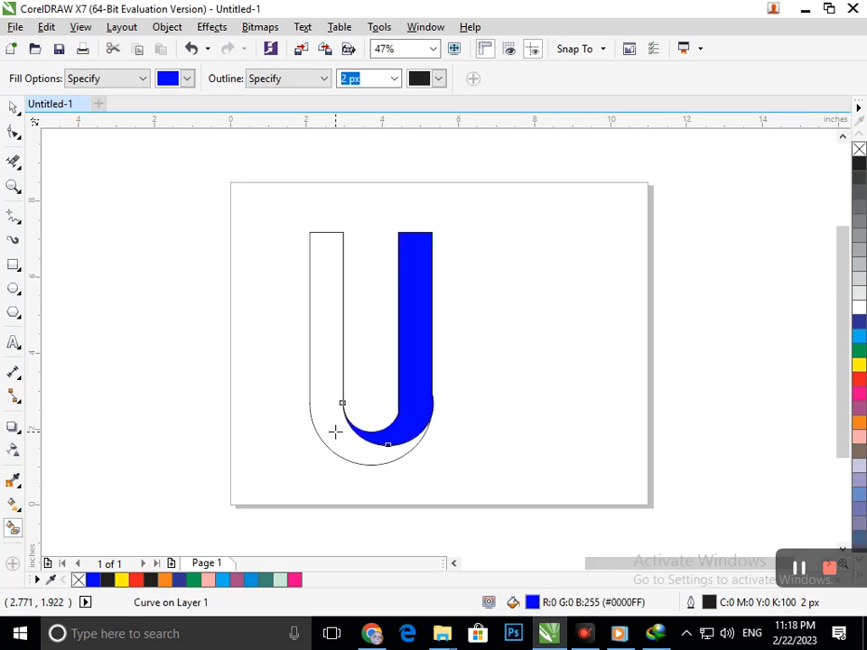
key("ctrl+z")
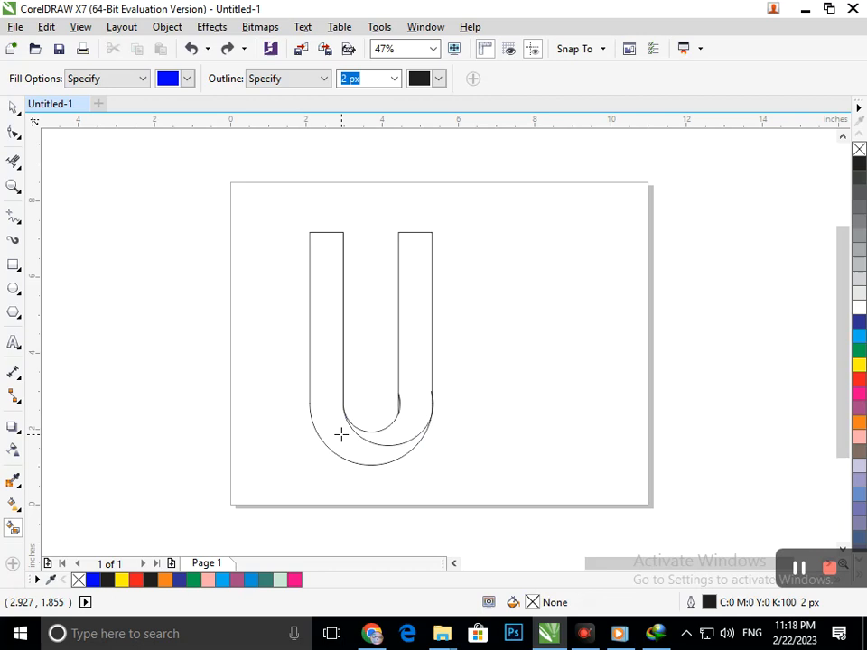
key("ctrl+z")
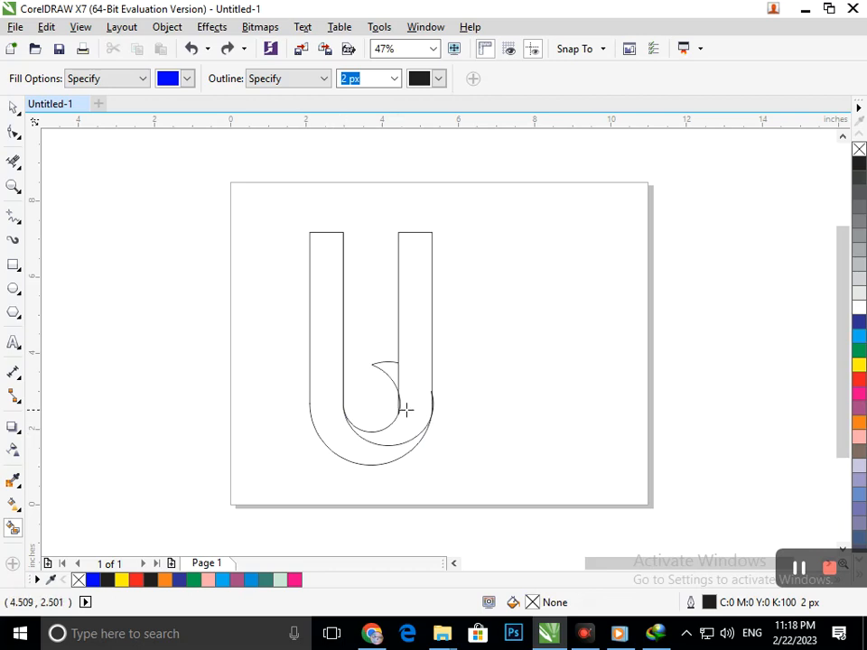
- Delete the leftover arcs between the stems and those bulging past the right stem's inner edge with Virtual Segment Delete
left_click(14, 162)
left_click_drag(396, 356, 415, 408)
scroll(415, 408, "up", 5)
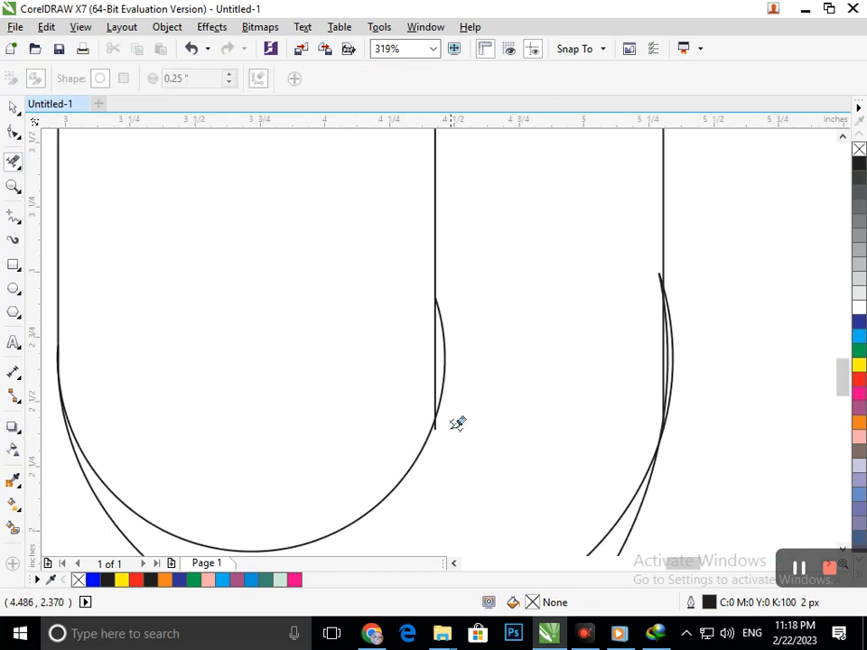
left_click_drag(447, 378, 466, 393)
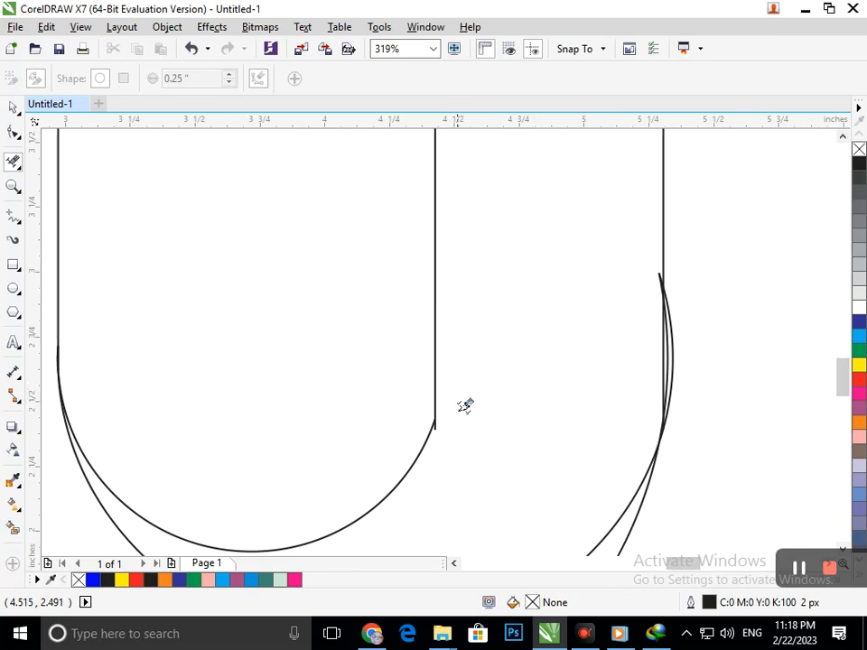
- Delete the arcs bulging past the right stem's outer edge with Virtual Segment Delete
left_click_drag(637, 344, 696, 400)
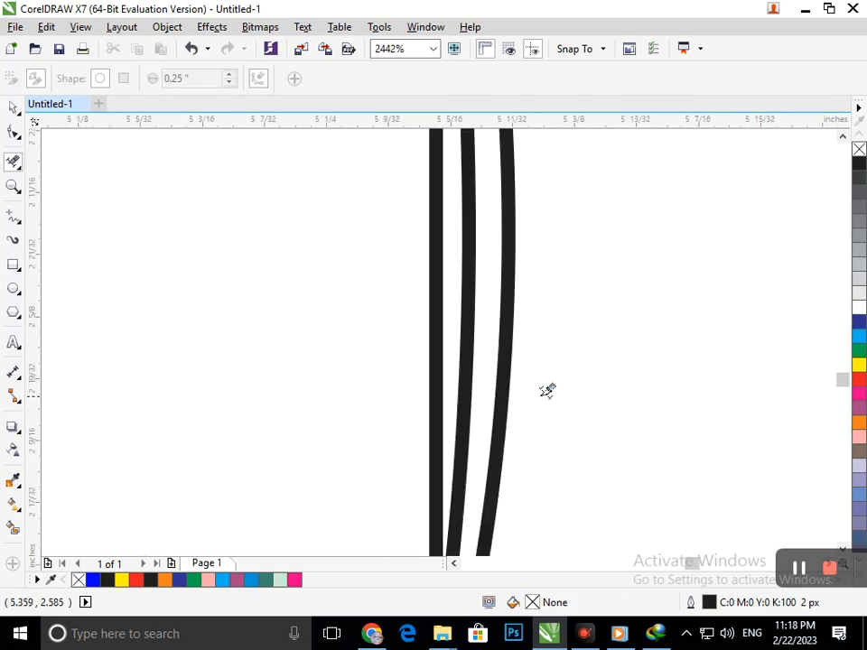
left_click_drag(483, 386, 526, 394)
left_click_drag(438, 390, 582, 429)
scroll(632, 433, "down", 5)
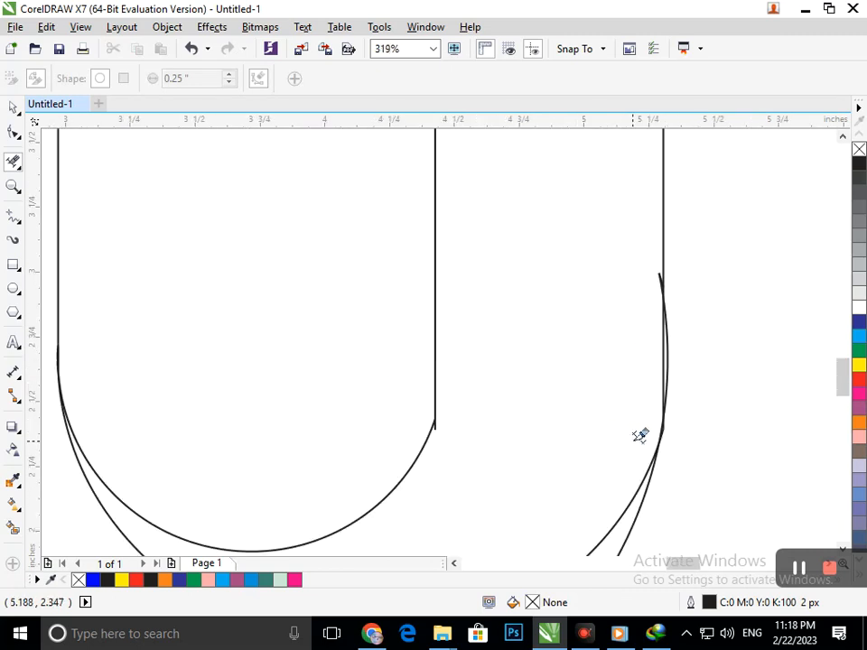
scroll(704, 384, "up", 5)
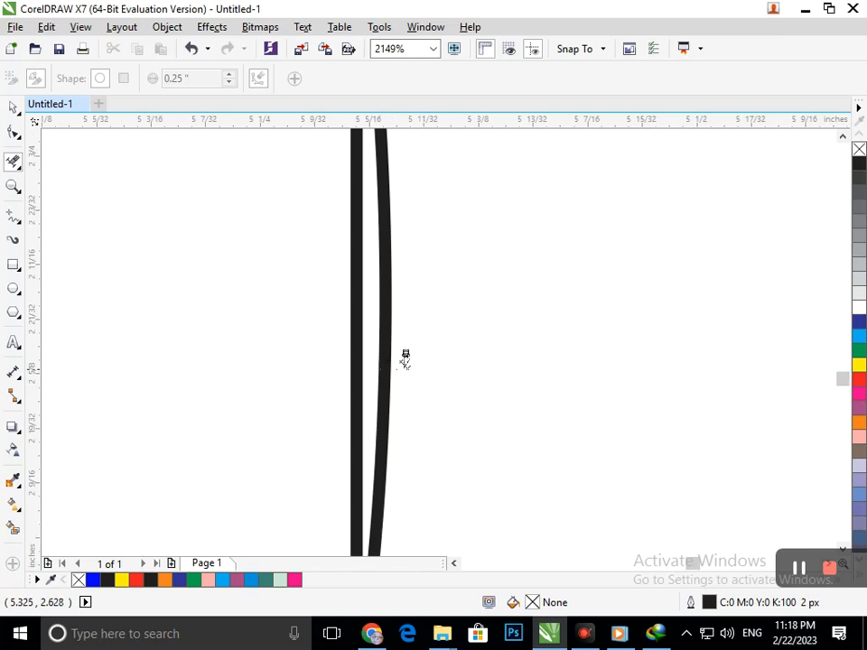
left_click(380, 354)
scroll(433, 362, "down", 5)
scroll(531, 363, "down", 5)
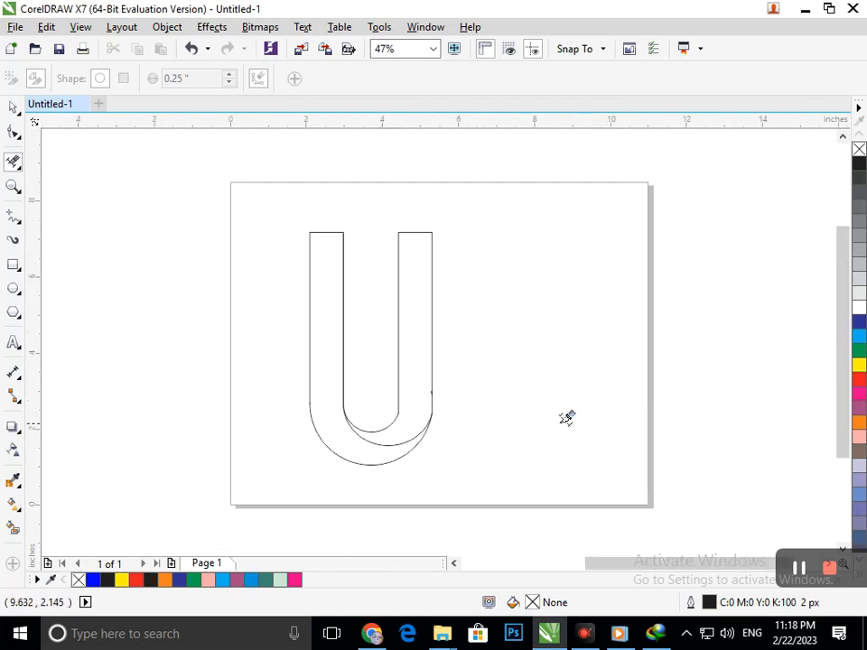
- Try a blue Smart Fill on both parts of the U, and undo the fills
left_click(14, 528)
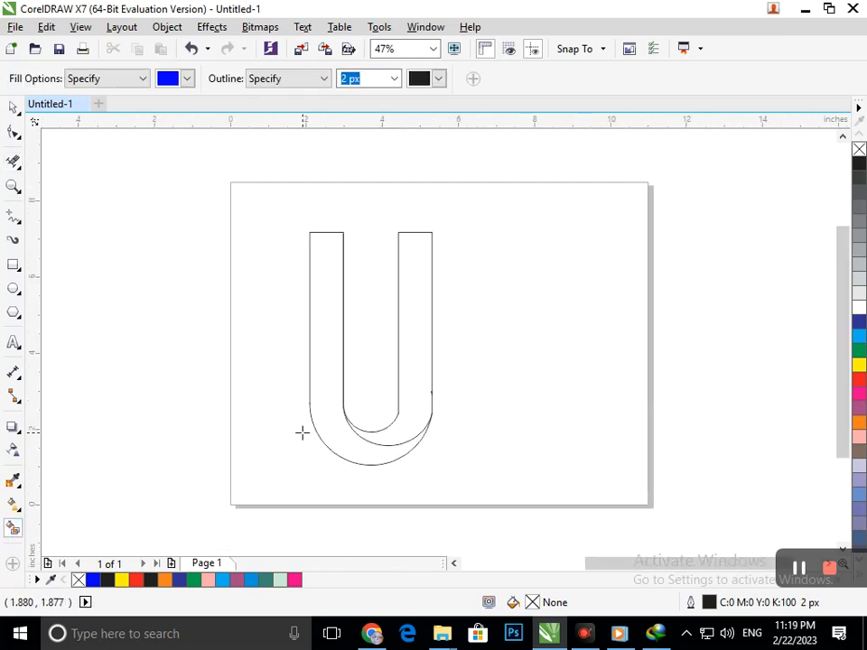
left_click(325, 428)
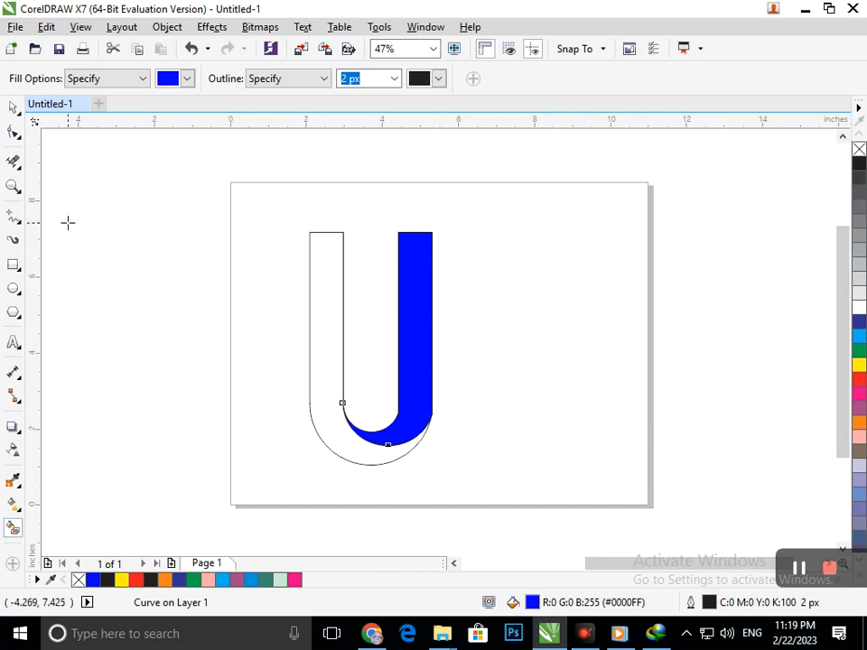
left_click(13, 107)
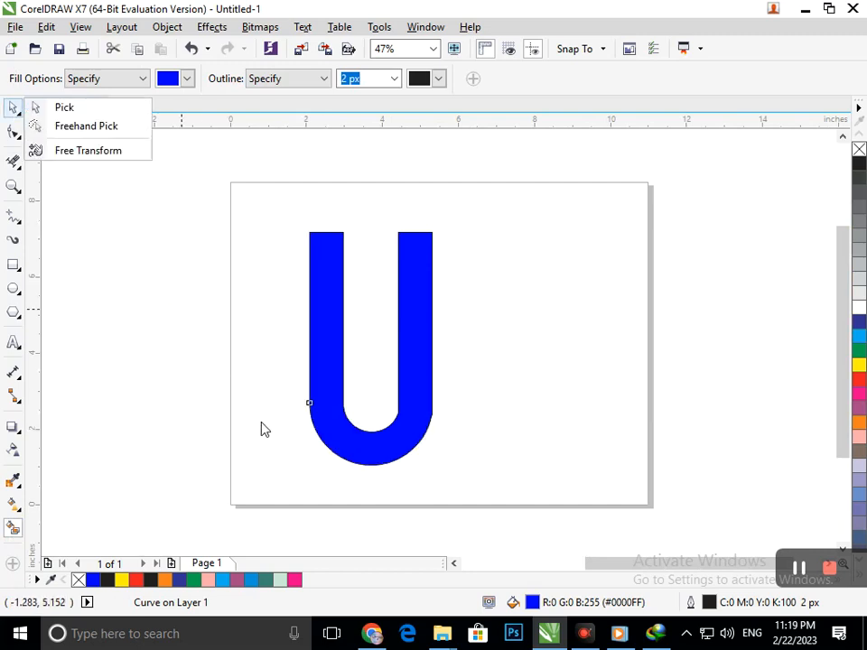
left_click(448, 448)
key("ctrl+z")
key("ctrl+z")
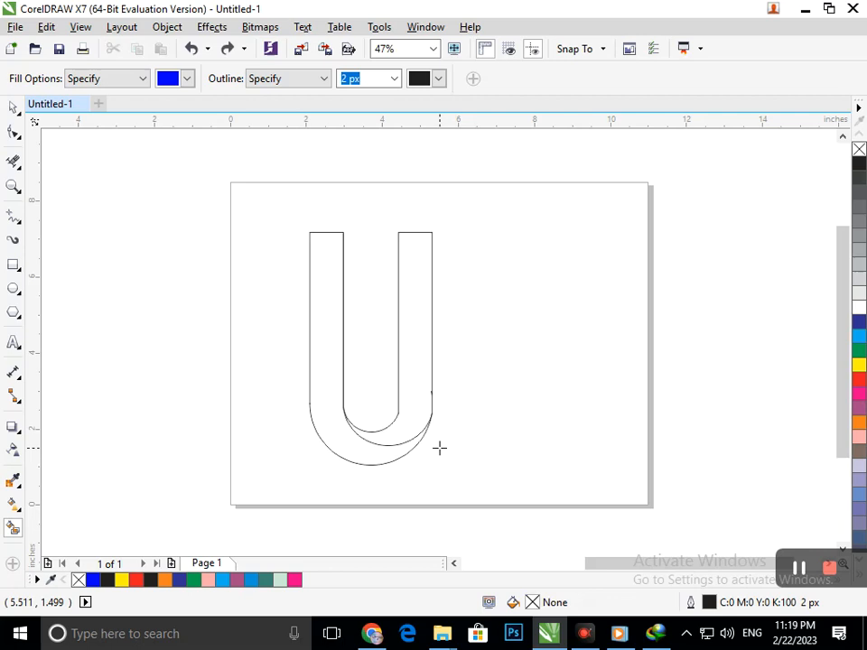
- Move the inner crescent curve's end node up onto the right stem's outer edge to close the gap at their junction
mouse_move(289, 389)
left_mouse_down()
mouse_move(401, 430)
mouse_move(453, 432)
left_mouse_up()
key("F3")
key("F3")
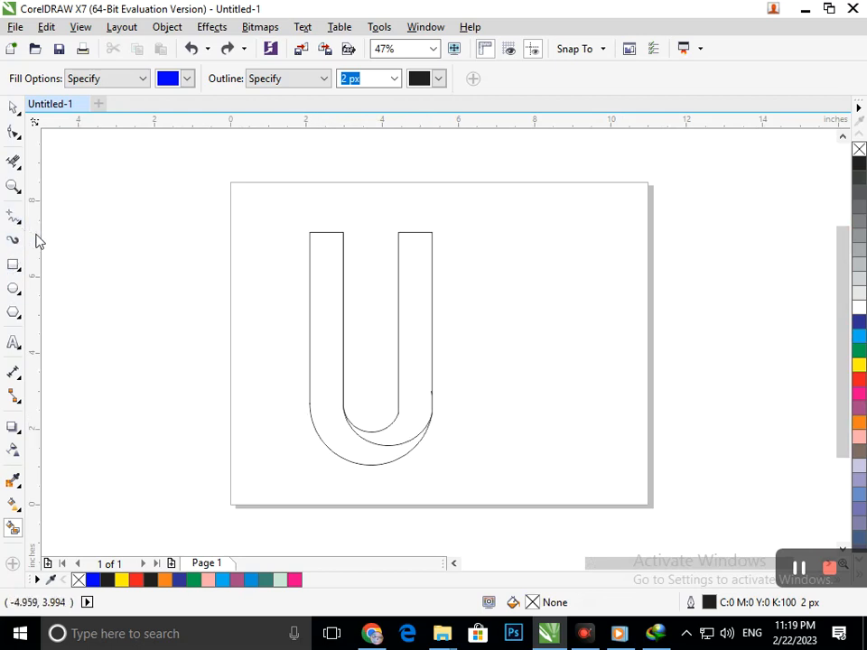
left_click_drag(456, 436, 458, 437)
key("F2")
left_click_drag(316, 332, 410, 386)
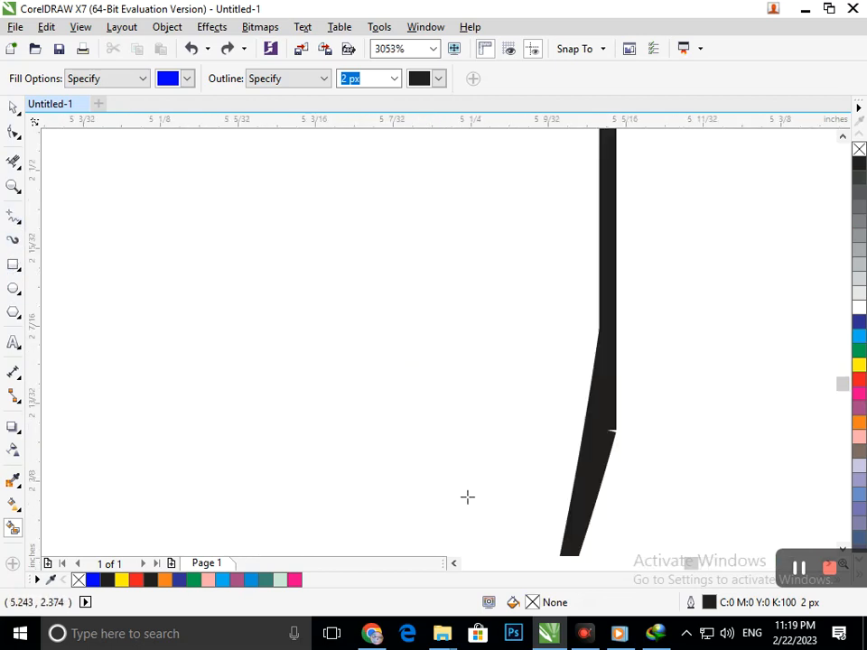
left_click(14, 132)
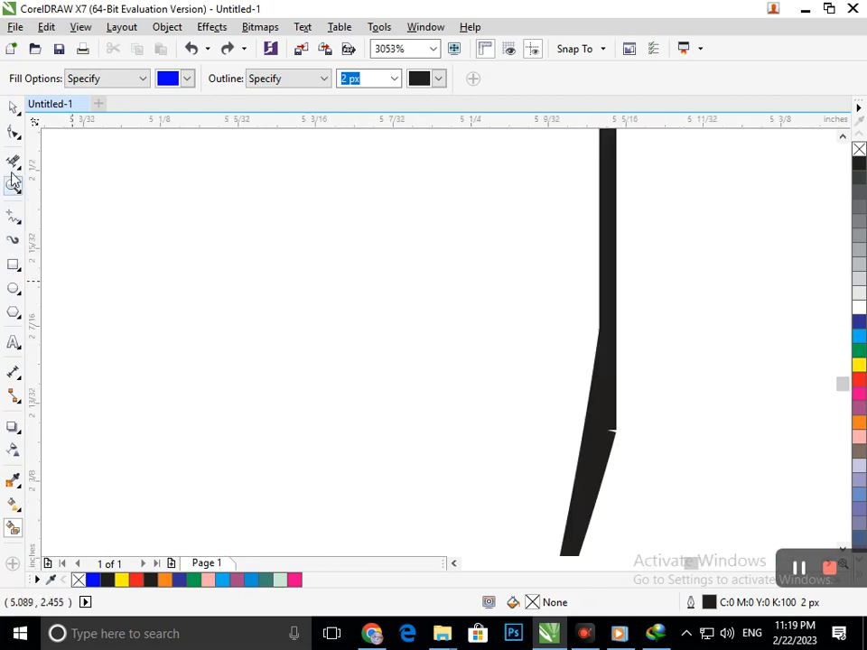
left_click(608, 442)
left_click_drag(609, 431, 623, 393)
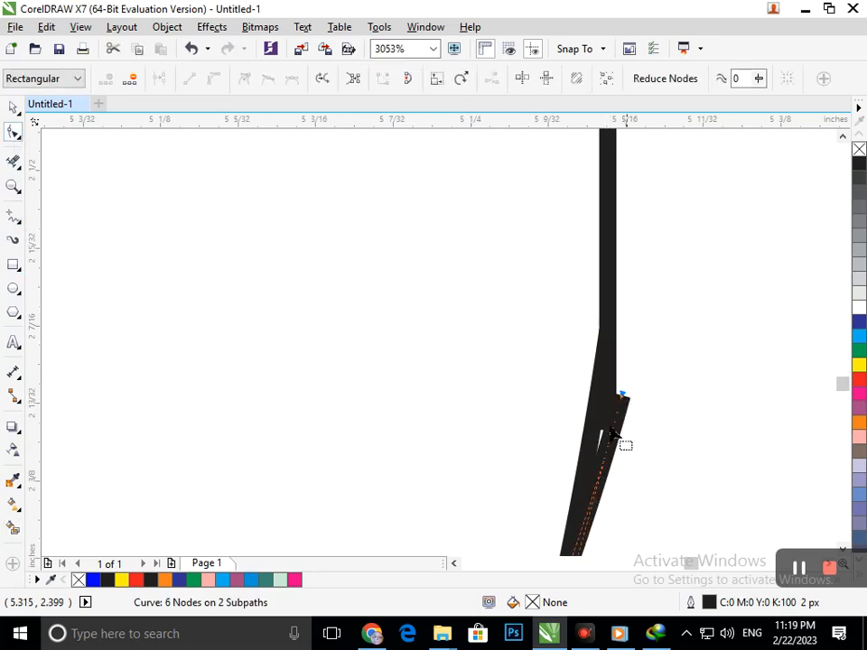
- Align the crescent curve's end node with the right stem's outer edge and adjust its handle to smooth the curve
key("F3")
left_click_drag(384, 367, 381, 363)
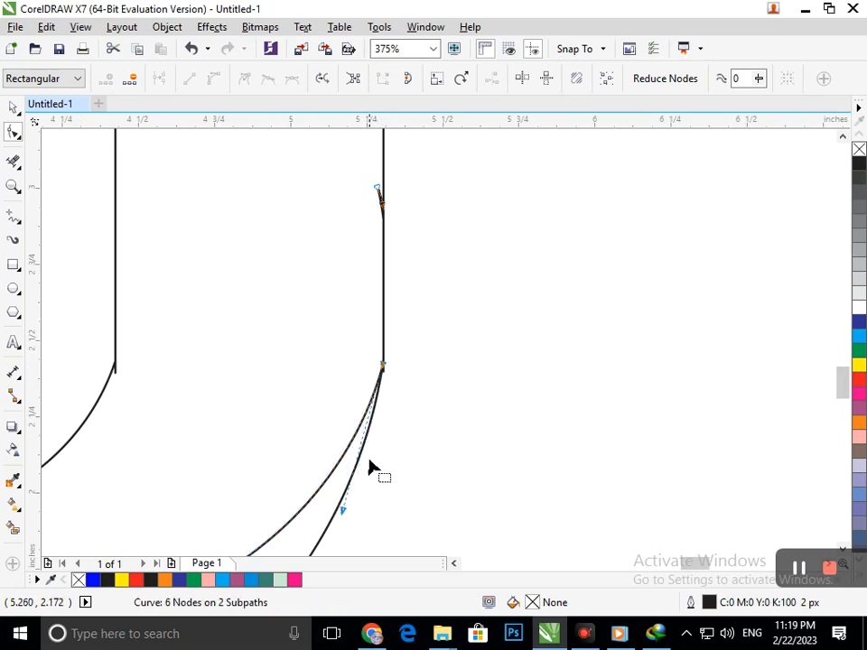
left_click_drag(343, 514, 354, 523)
key("F3")
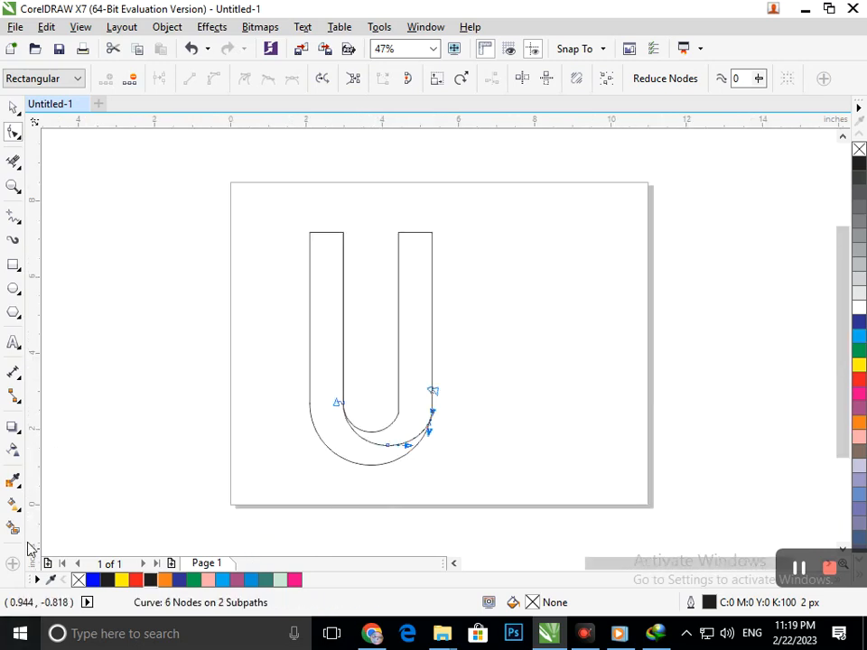
- Try a blue Smart Fill on the right stem and its curve, and undo it
left_click(14, 527)
left_click(357, 453)
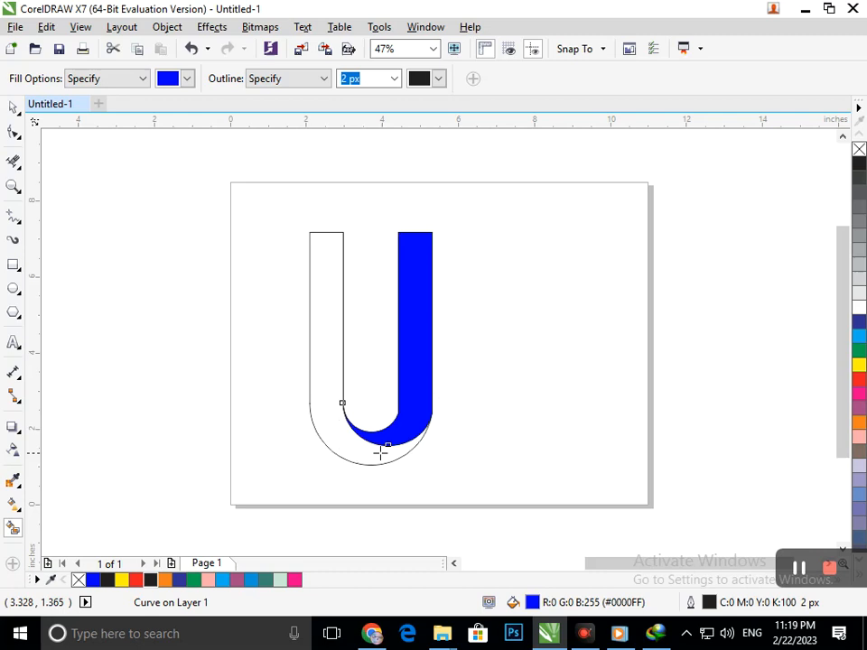
key("ctrl+z")
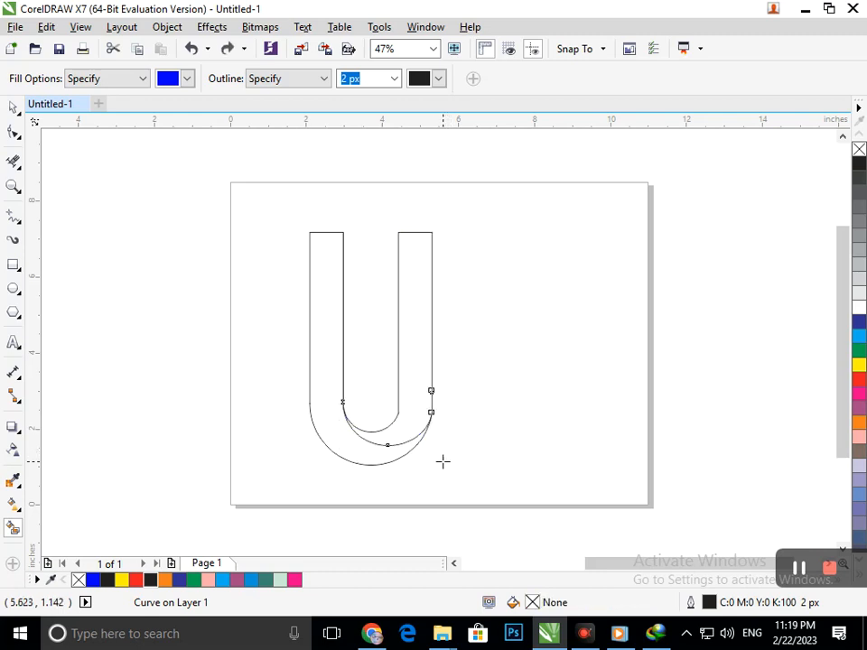
- Smart Fill both parts of the U blue, and recolour the right stem with its curve black
left_click(339, 432)
left_click(337, 432)
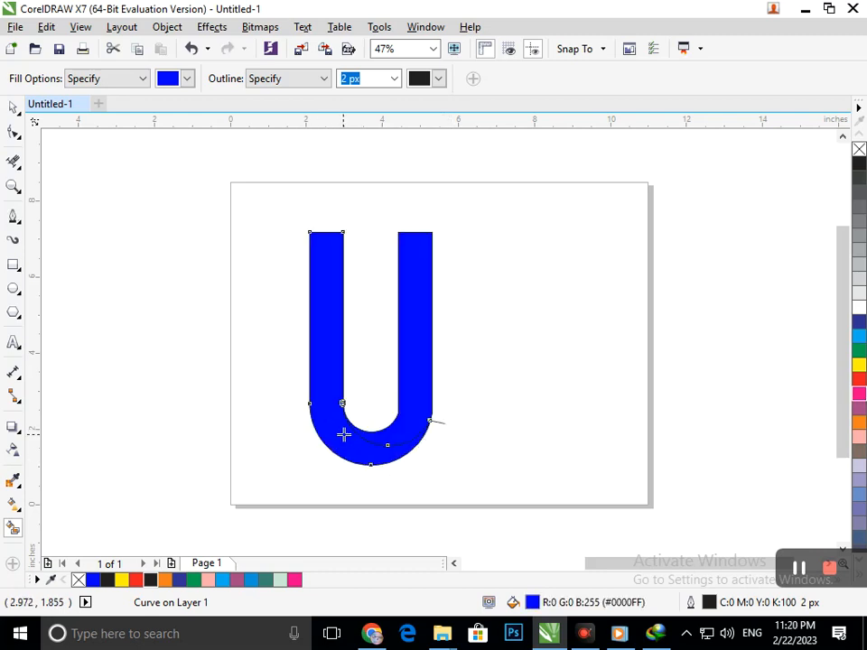
left_click(859, 378)
left_click(858, 166)
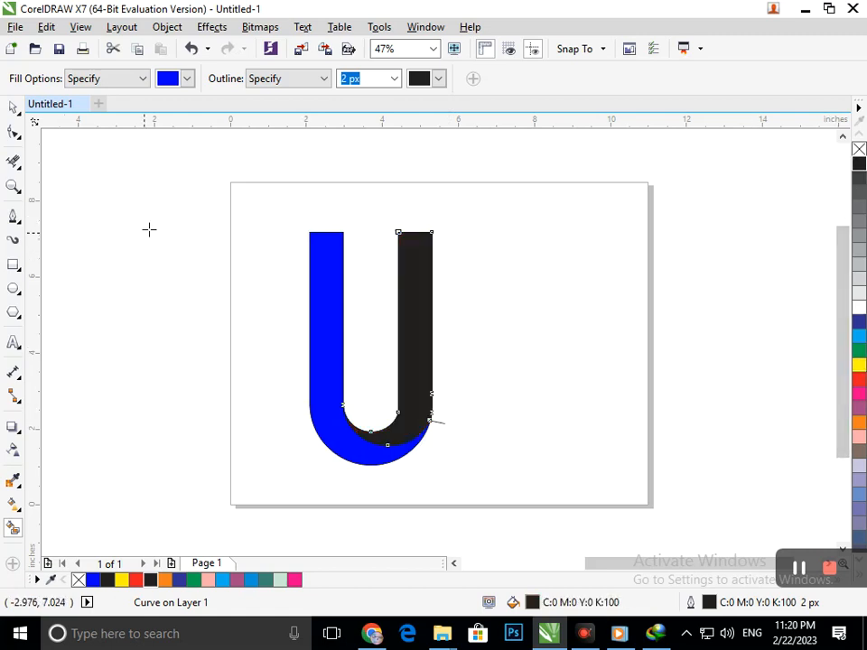
- Shorten both stems equally by moving the top nodes of the blue and black parts down together
left_click(13, 132)
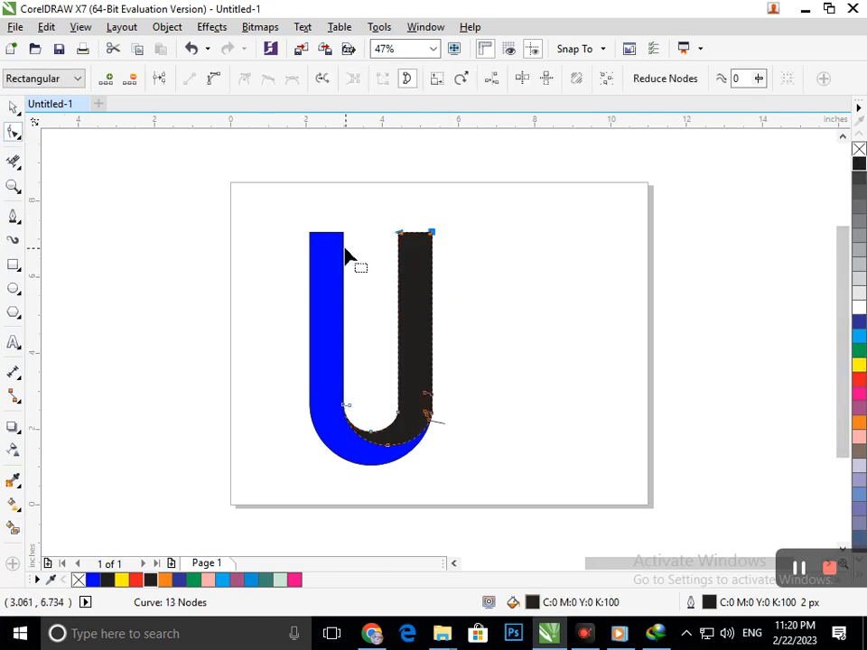
left_click(330, 250)
left_click_drag(246, 205, 415, 275)
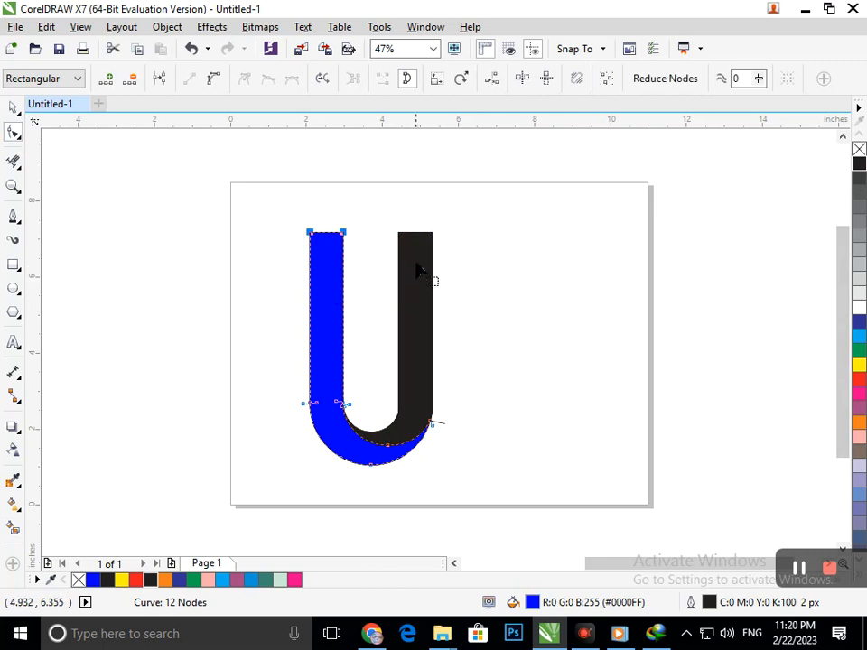
left_click(418, 271, "shift")
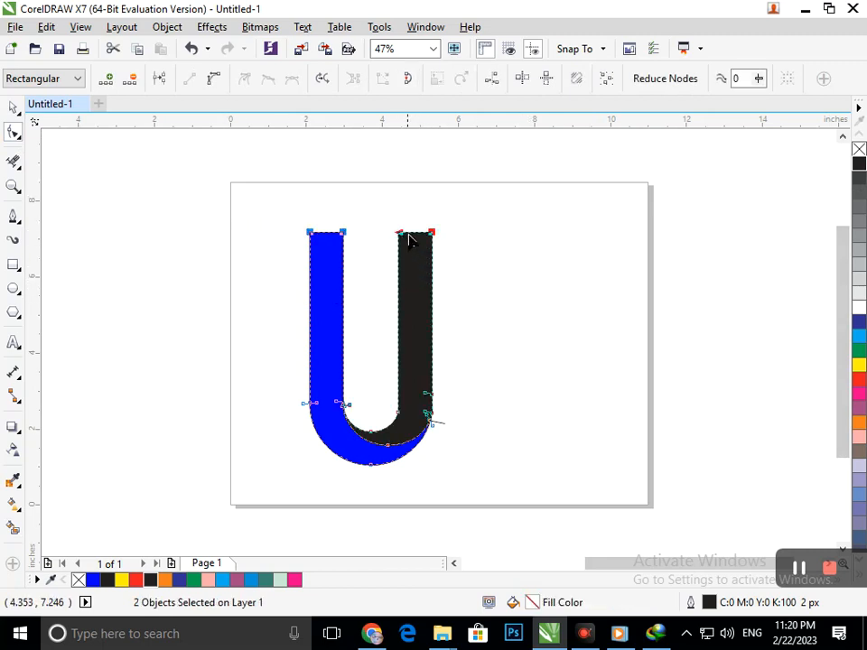
left_click_drag(412, 246, 400, 296)
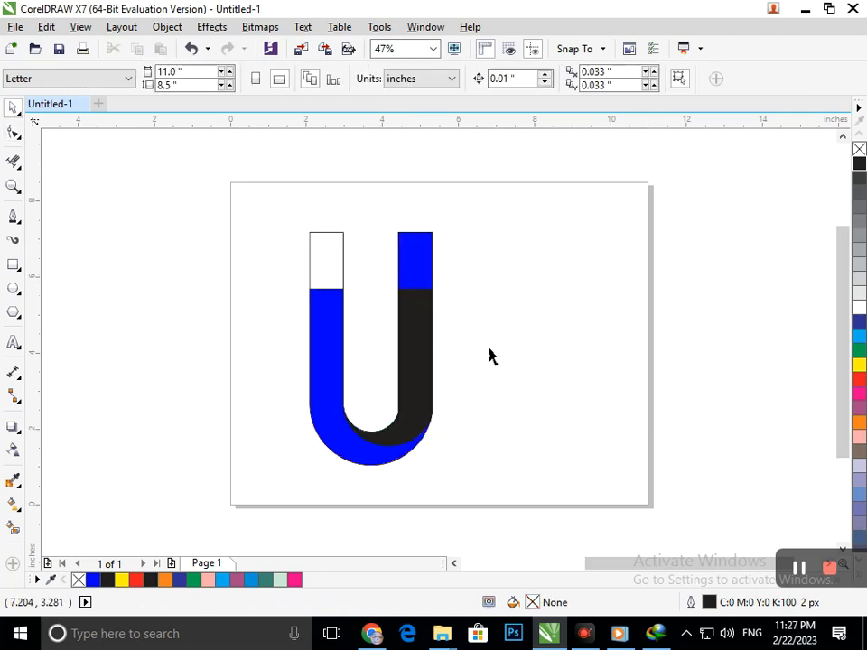
- Pull the leftover blue shape and the original stem rectangles away from the U and delete them
left_click_drag(399, 301, 600, 252)
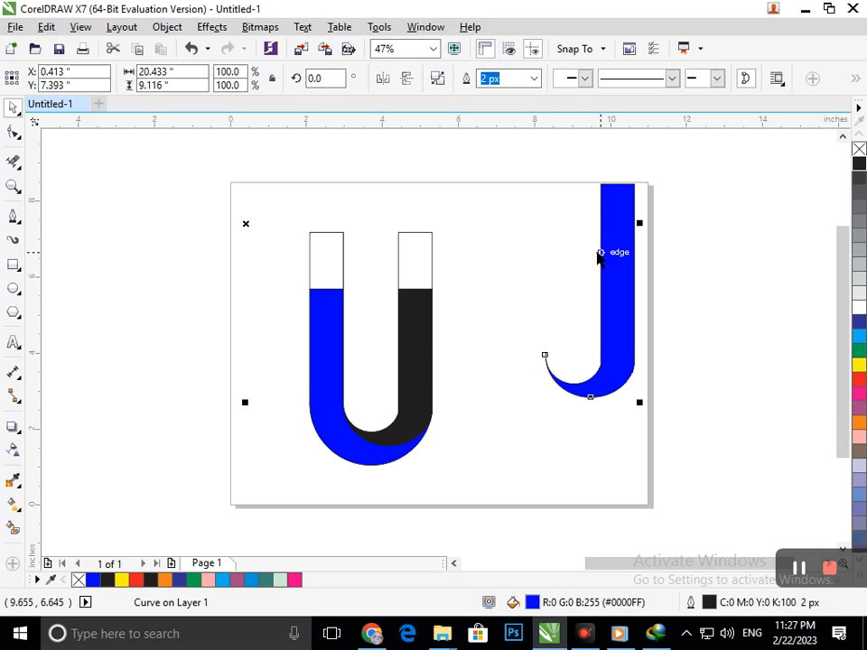
key("Delete")
left_click_drag(344, 249, 505, 225)
key("Delete")
left_click_drag(420, 250, 620, 212)
key("Delete")
left_click_drag(404, 401, 485, 381)
key("ctrl+z")
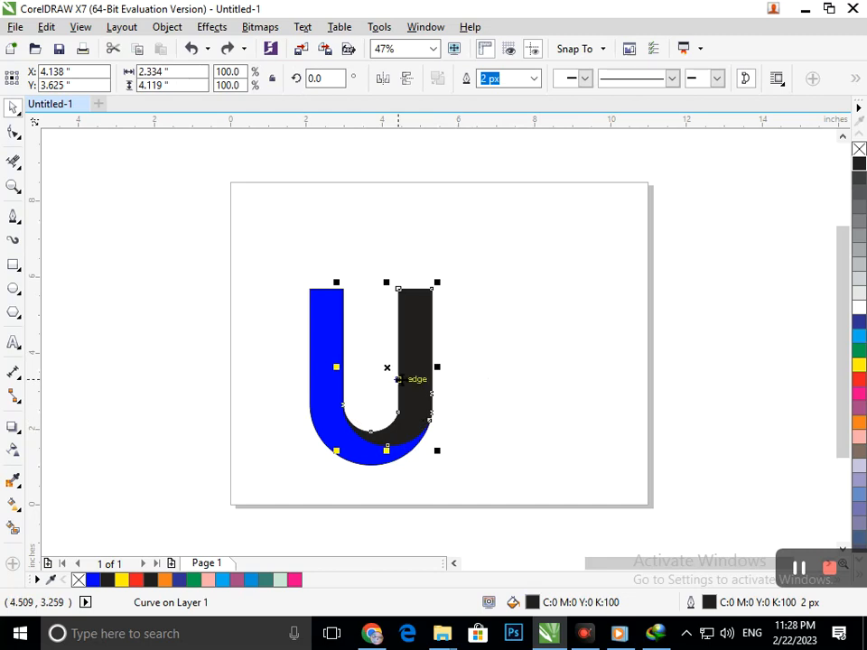
- Separate the blue and black parts from the leftover outlines, delete those outlines, and place the U nearer the page centre
left_click(338, 384, "shift")
left_click_drag(535, 350, 536, 347)
left_click_drag(295, 344, 484, 493)
key("Delete")
left_click_drag(432, 207, 688, 463)
left_click_drag(600, 400, 416, 408)
left_click(488, 439)
left_click_drag(321, 222, 510, 490)
- Try to lower the top nodes of both stems slightly, and undo the change
left_click(13, 132)
left_click_drag(208, 154, 586, 325)
left_click_drag(430, 260, 429, 272)
key("ctrl+z")
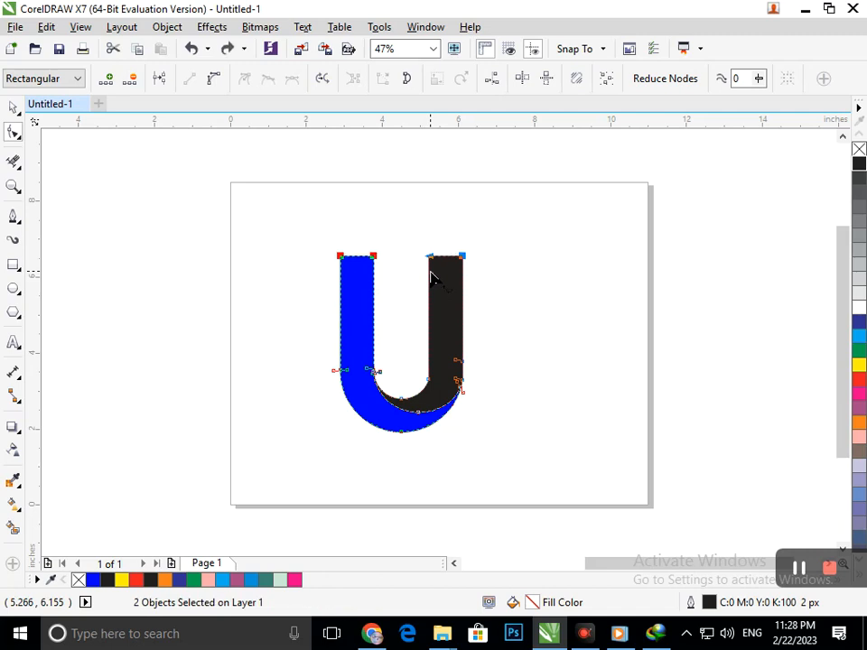
- Select the black stem's outer top corner node and open the Fillet/Scallop/Chamfer settings with Chamfer chosen
left_click(272, 213)
left_click_drag(480, 239, 450, 277)
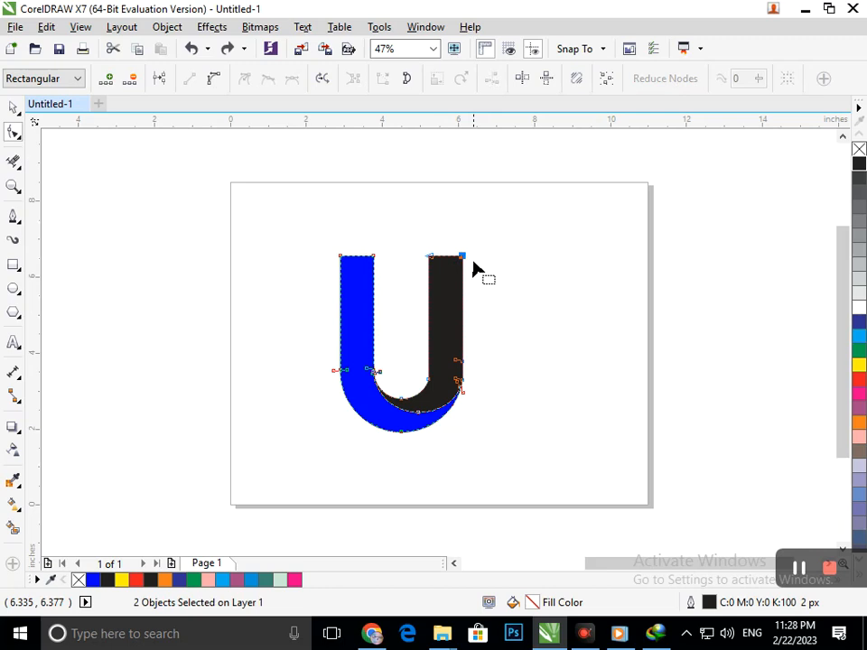
left_click(426, 27)
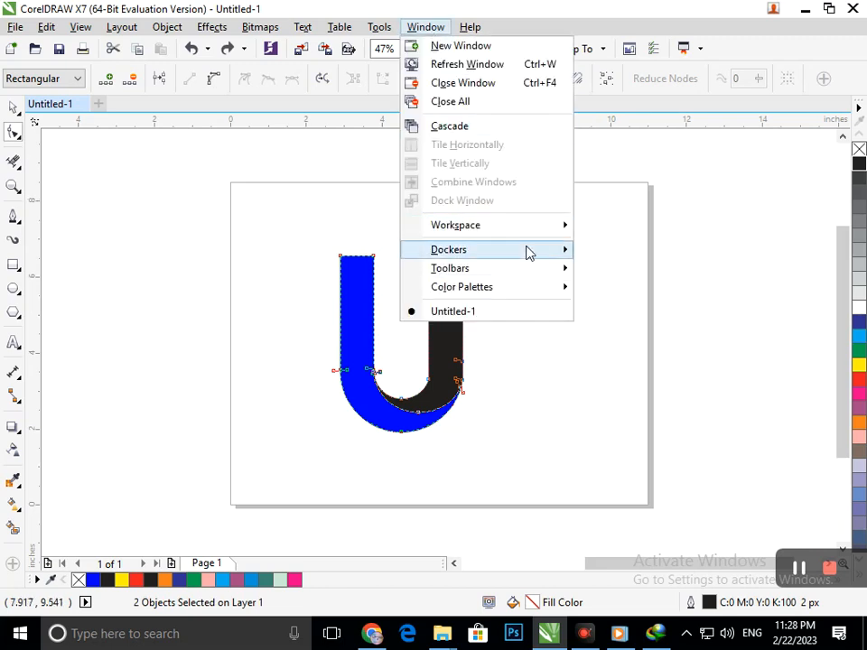
mouse_move(537, 250)
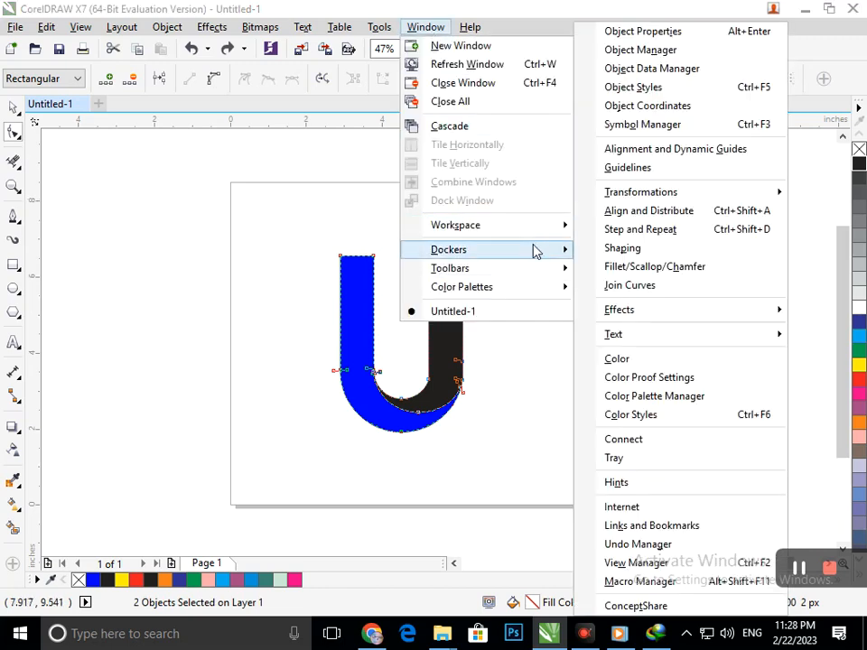
left_click(667, 270)
left_click(659, 148)
left_click(655, 166)
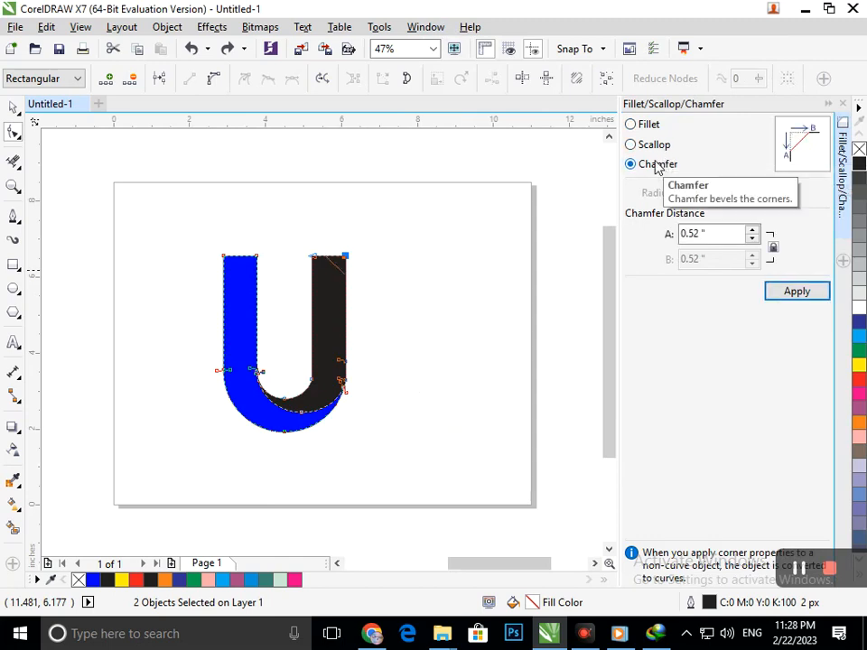
- Try to fillet the black stem's outer top corner with a radius of 5.23 inches
left_click(652, 127)
left_click(745, 193)
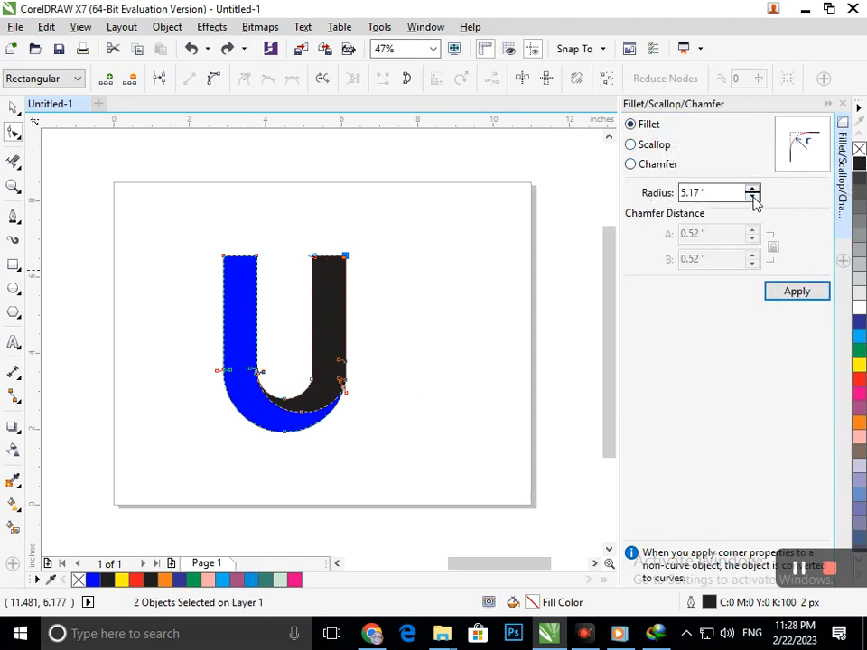
left_click(752, 189)
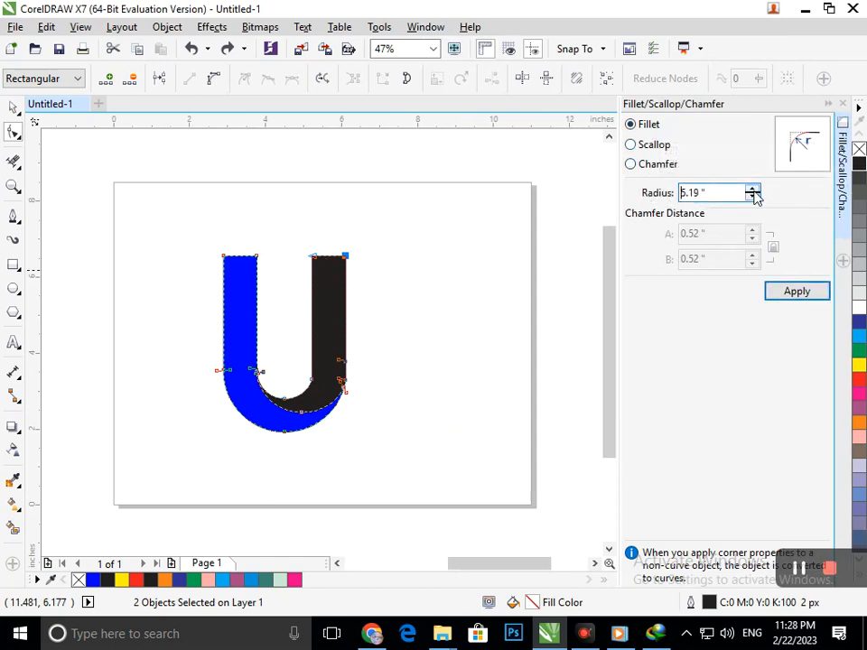
left_click(786, 292)
left_click(521, 335)
- Chamfer the outer top corner of the black stem with a distance of 0.52 inches
left_click(12, 108)
left_click(344, 200)
left_click(337, 266)
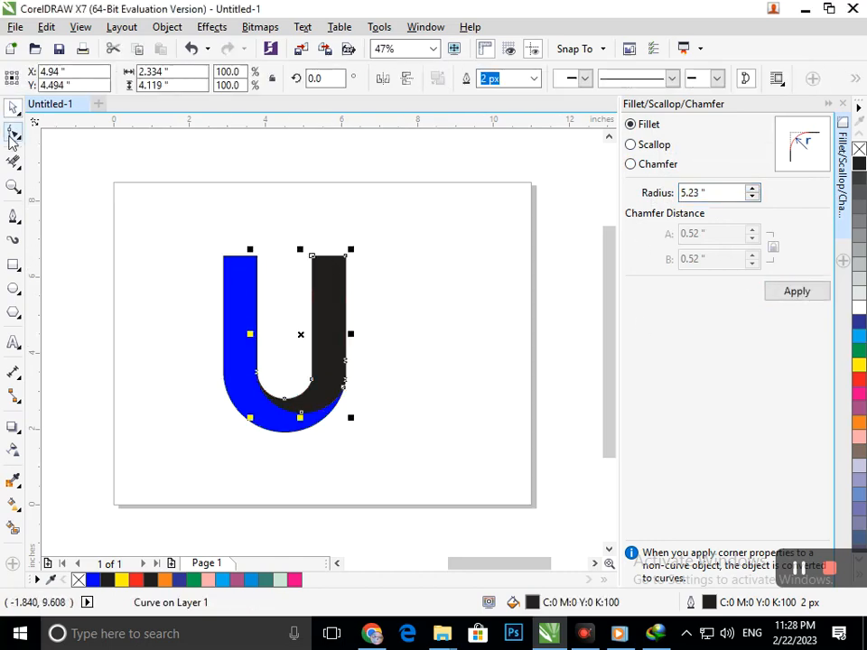
left_click(13, 134)
left_click(344, 256)
left_click(667, 150)
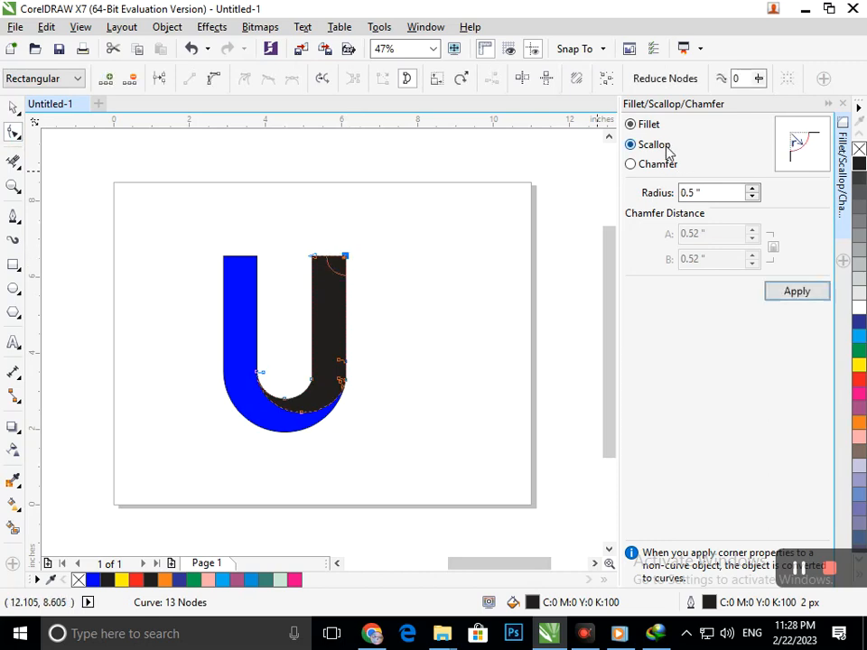
left_click(659, 165)
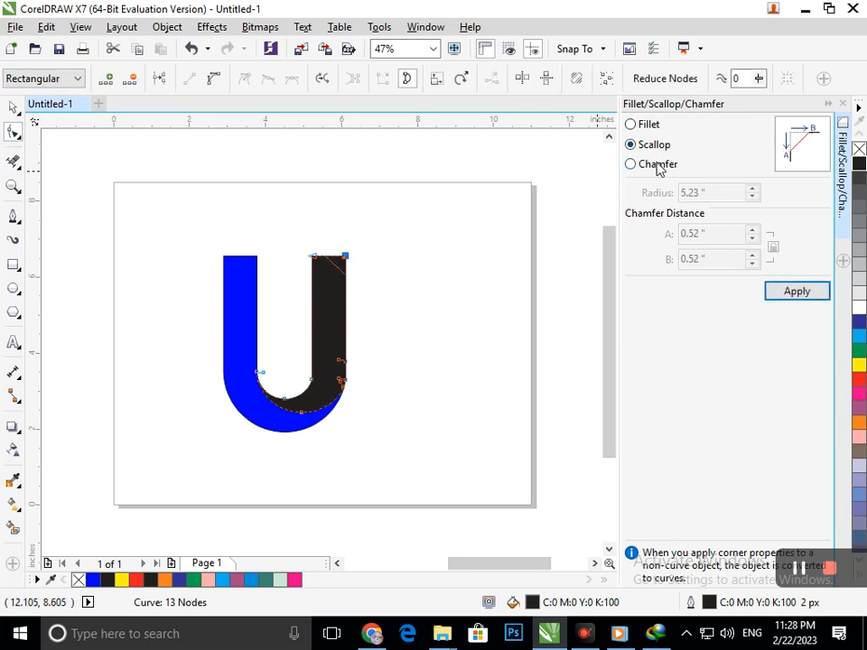
left_click(795, 295)
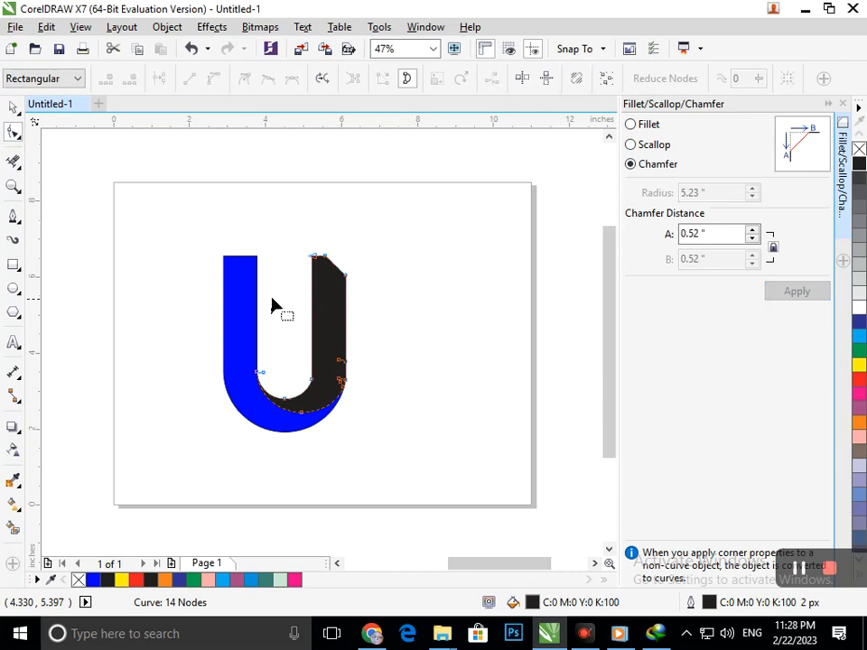
- Chamfer the outer top corner of the blue stem with a distance of 0.52 inches
left_click(223, 267)
left_click(795, 292)
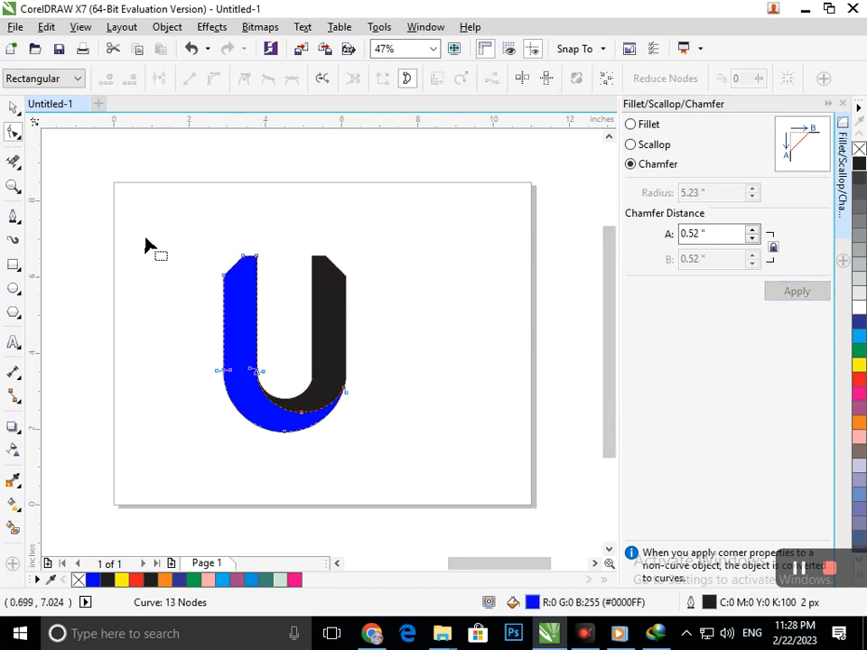
- Delete the upper chamfer node on the black stem so its top becomes one straight slanted edge
left_click(327, 267)
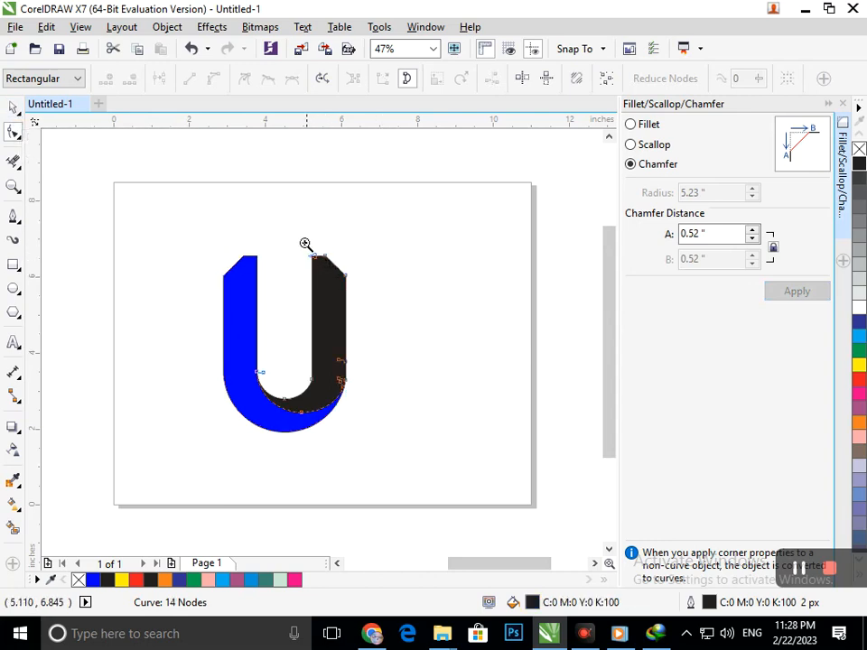
left_click_drag(307, 244, 370, 300)
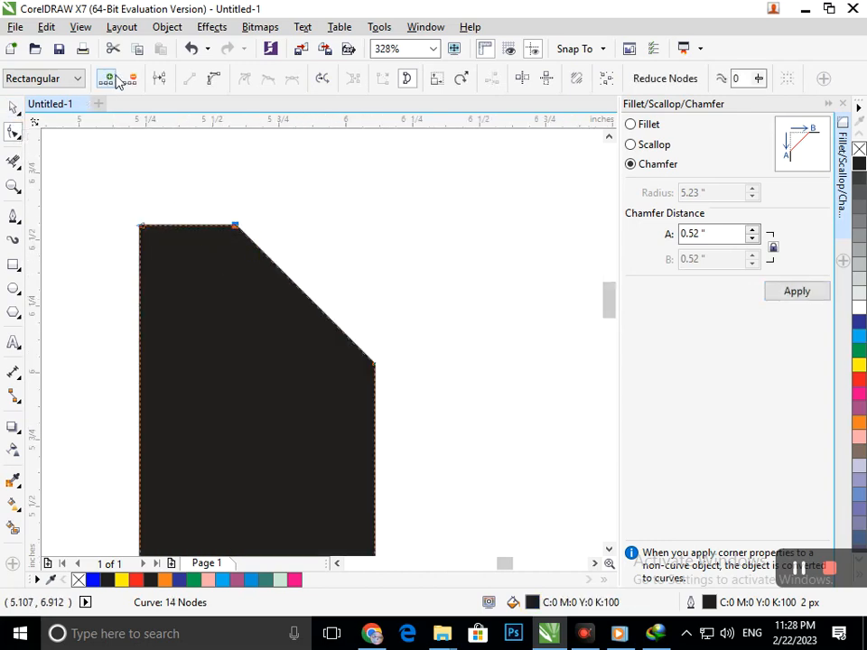
left_click(106, 77)
right_click(199, 285)
- Delete the upper chamfer node on the blue stem so its top becomes one straight slanted edge
key("F2")
left_click_drag(159, 223, 351, 318)
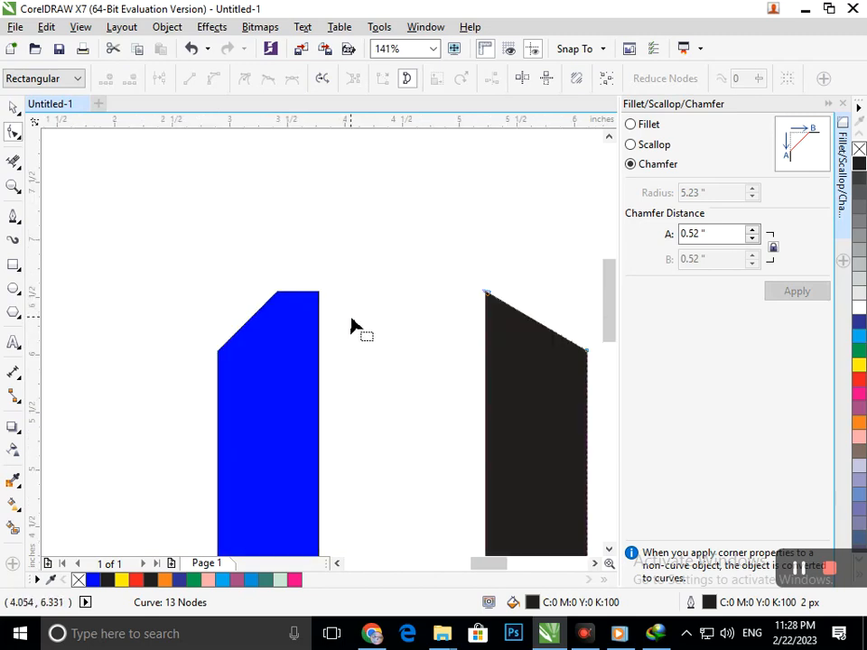
left_click(256, 305)
left_click(276, 292)
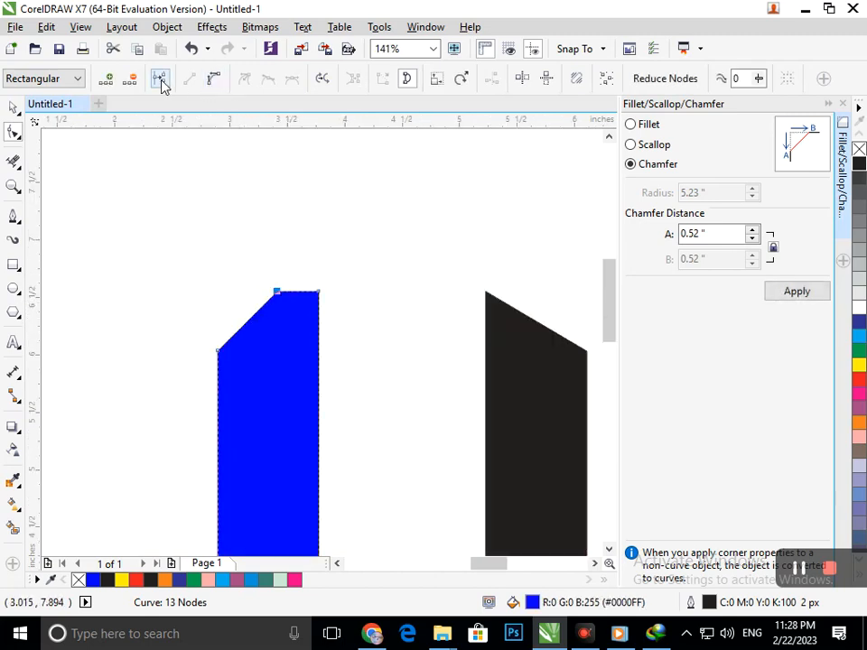
left_click(132, 80)
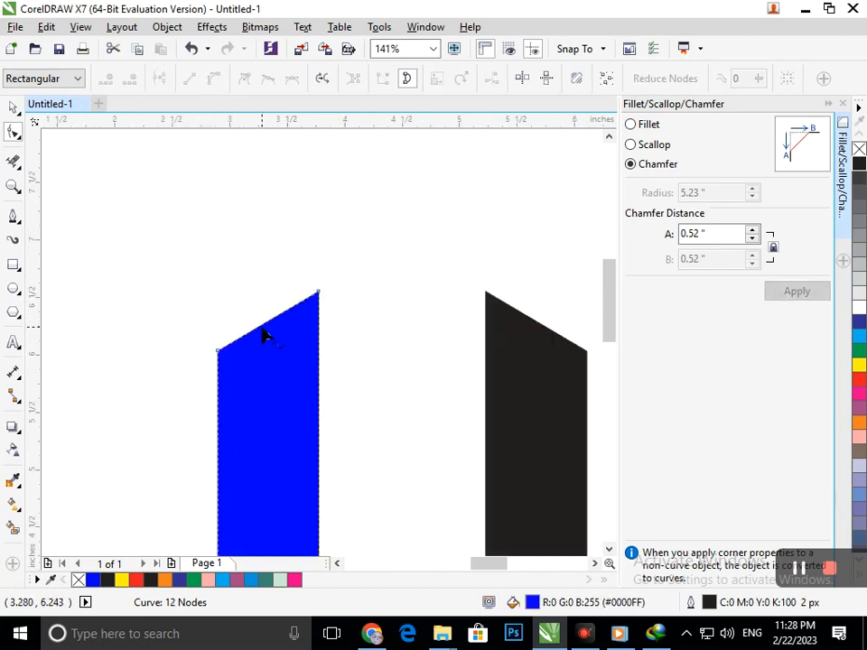
- Convert the blue stem's slanted top edge to a curve and bend it outward into a rounded top
left_click(259, 329)
left_click(215, 80)
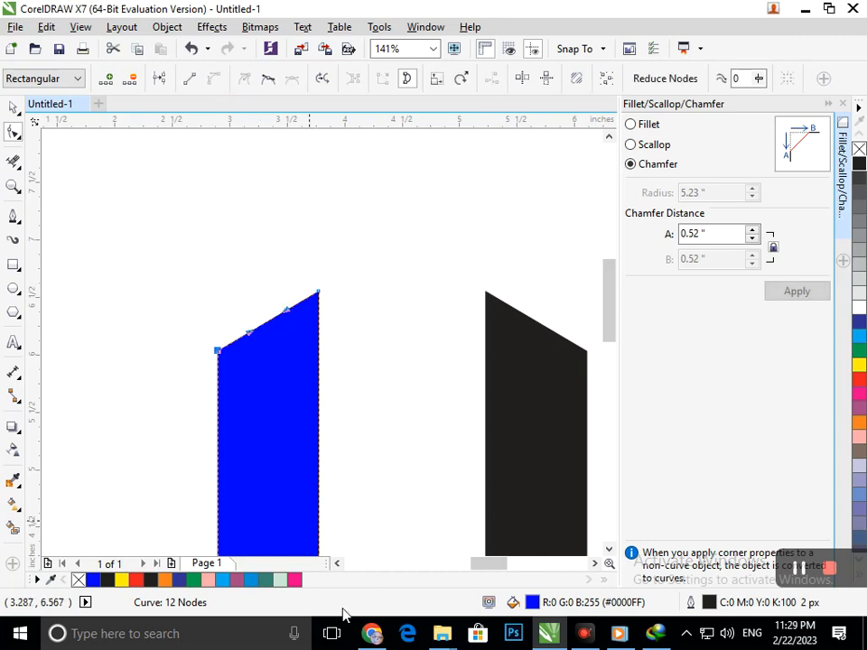
left_click_drag(249, 340, 252, 315)
- Convert the black stem's slanted top edge to a curve and pull both its handles outward into a rounded top
key("shift+F4")
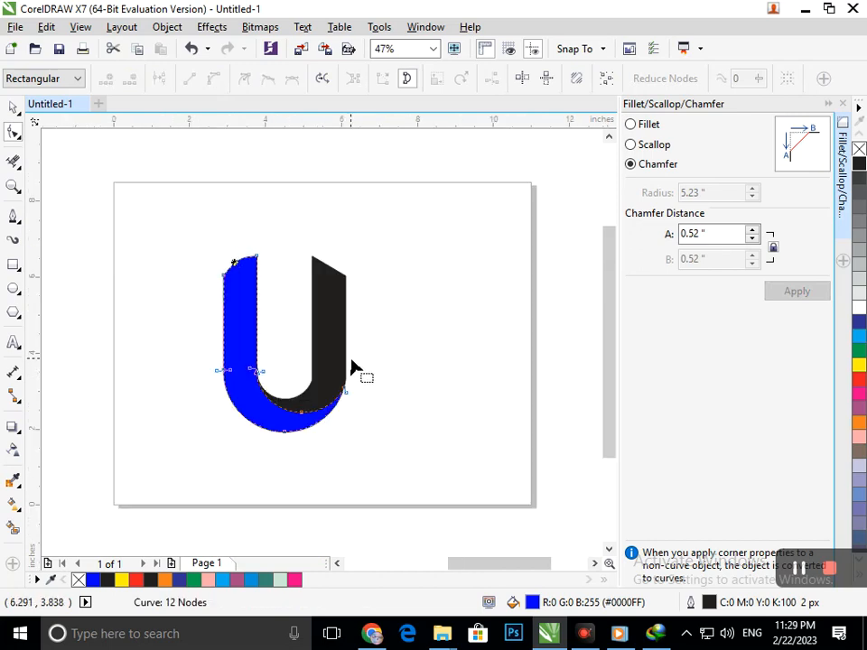
left_click_drag(281, 262, 393, 313)
left_click(294, 251)
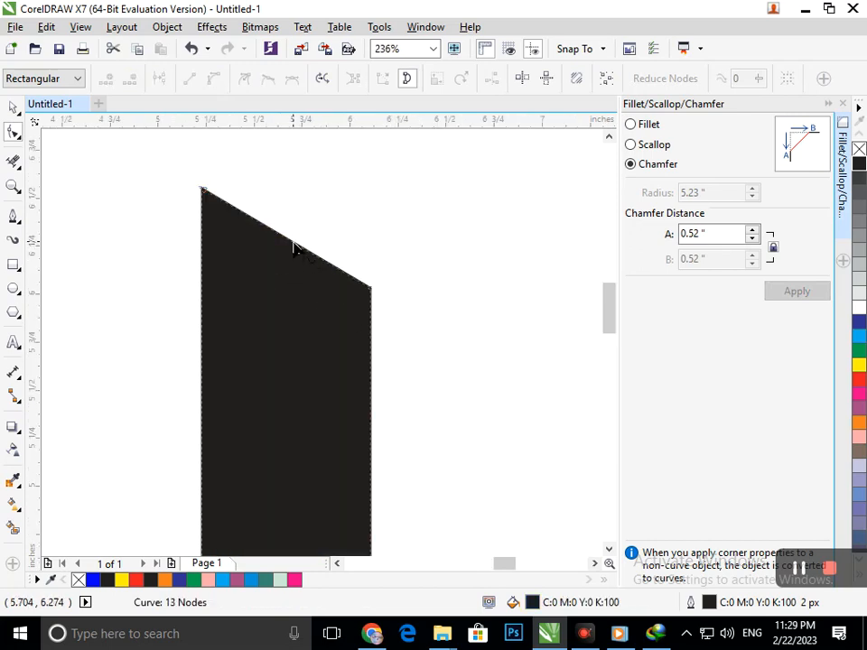
left_click(293, 240)
left_click(209, 79)
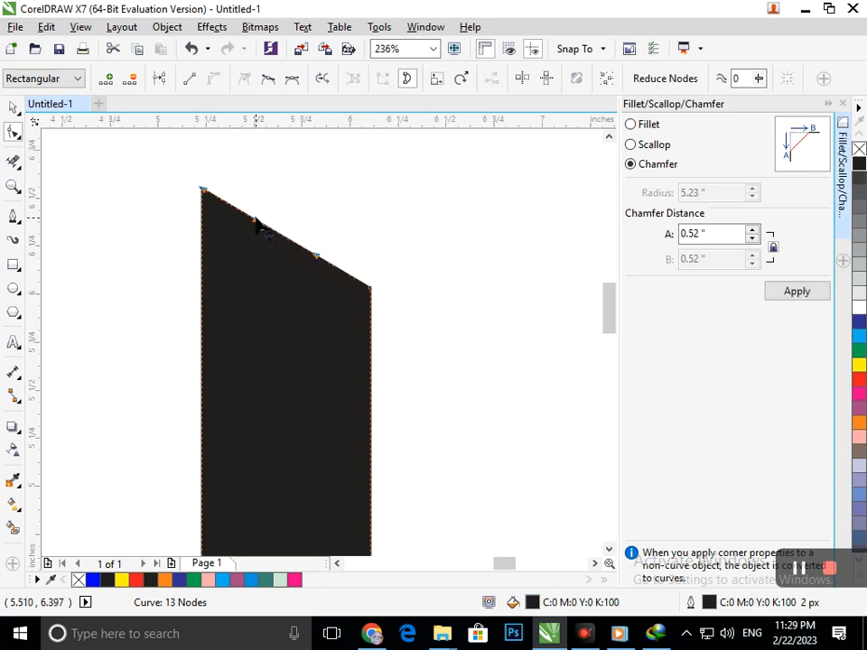
left_click_drag(256, 222, 306, 191)
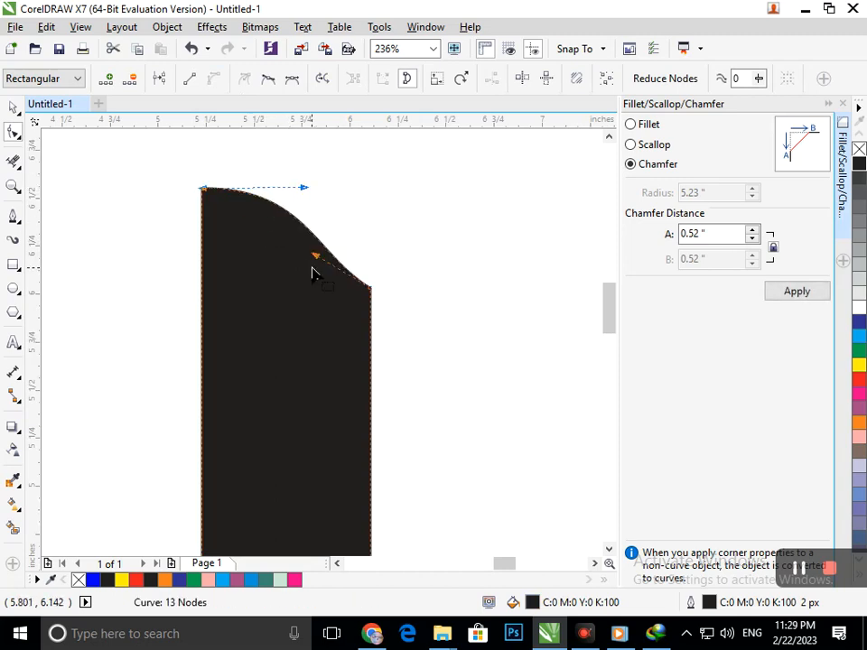
left_click_drag(315, 261, 335, 238)
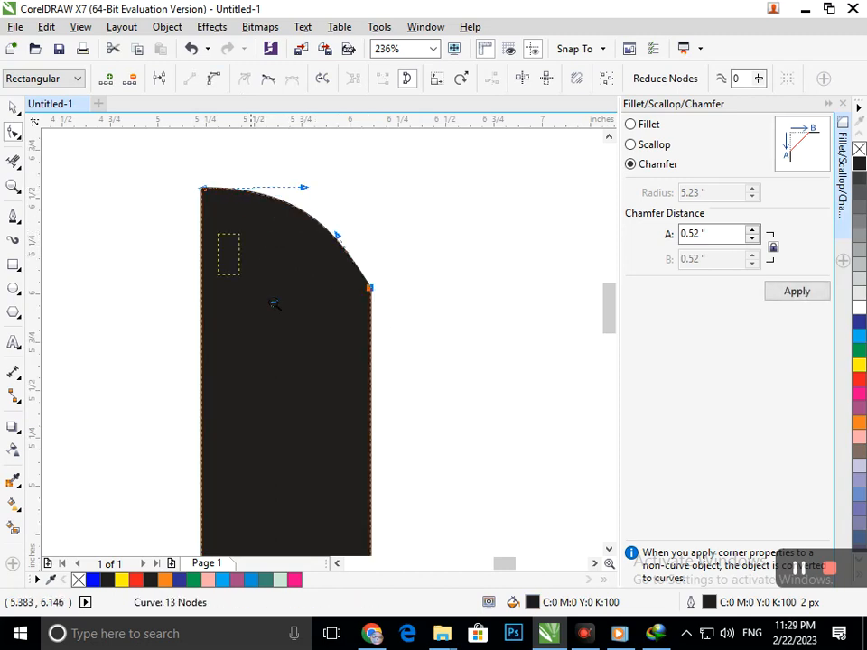
- Return to object selection, deselect the black part and close the Fillet/Scallop/Chamfer settings
scroll(332, 357, "down", 4)
left_click(14, 107)
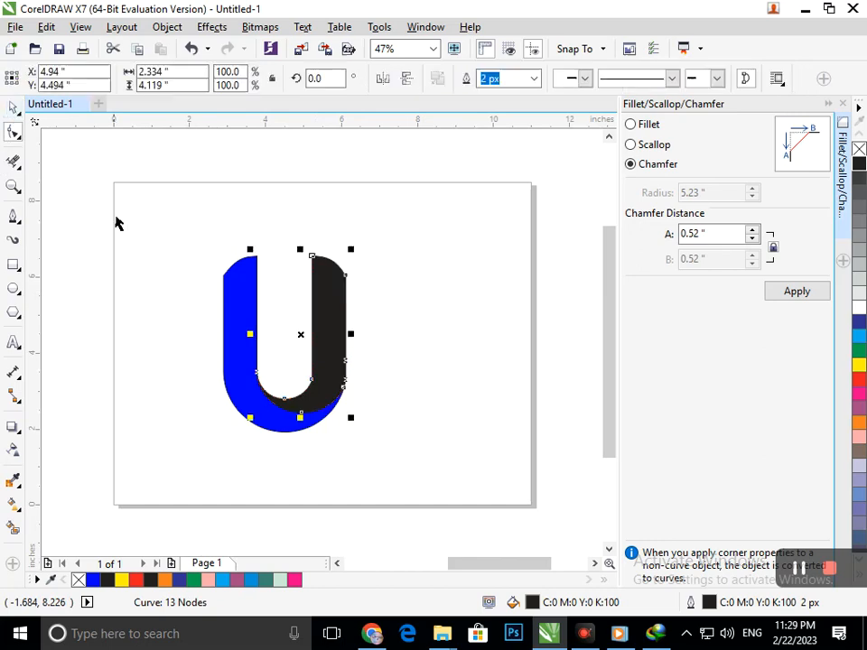
left_click(334, 427)
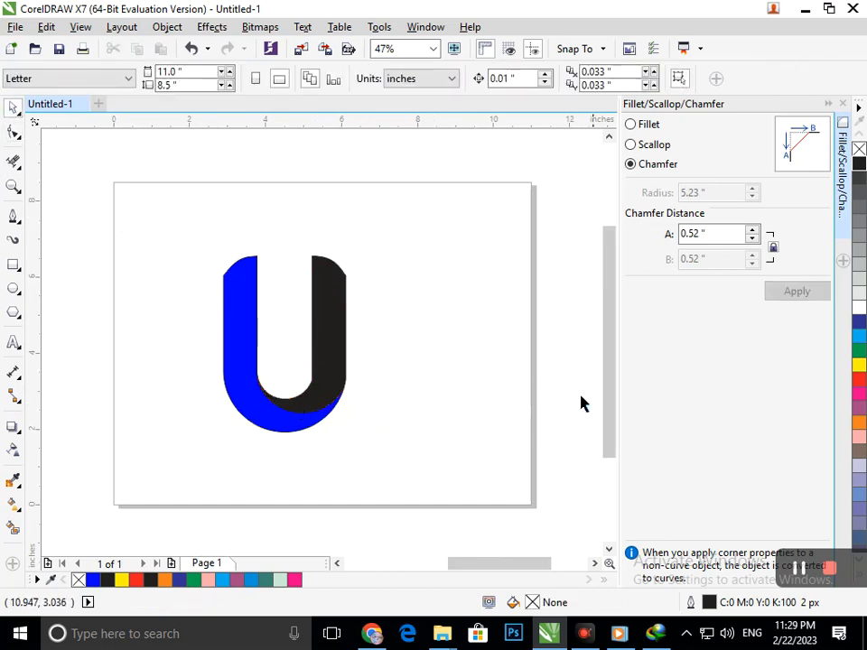
left_click(843, 105)
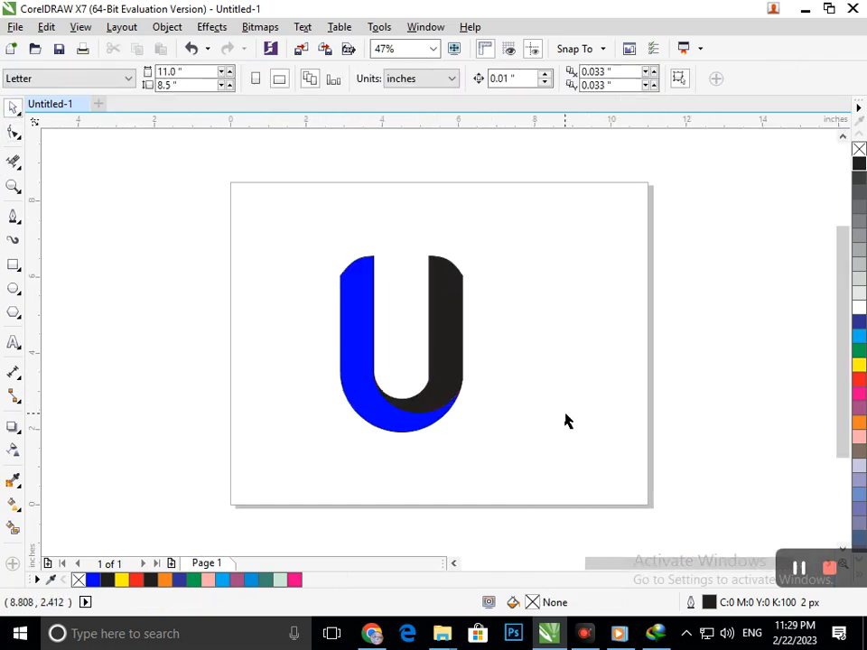
- Try moving the blue and black parts away from each other, and undo each move
left_click_drag(369, 424, 255, 426)
key("ctrl+z")
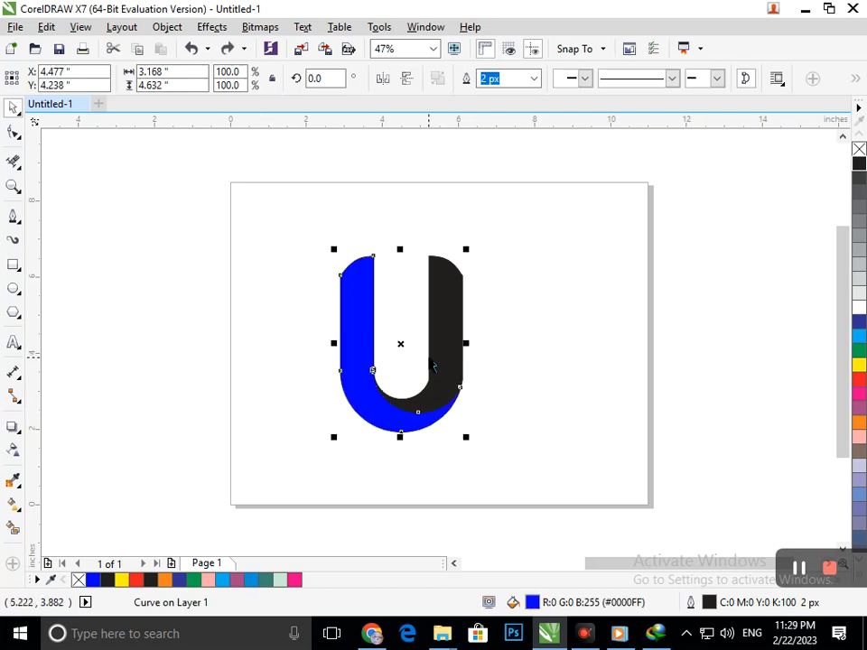
left_click_drag(431, 364, 584, 360)
key("ctrl+z")
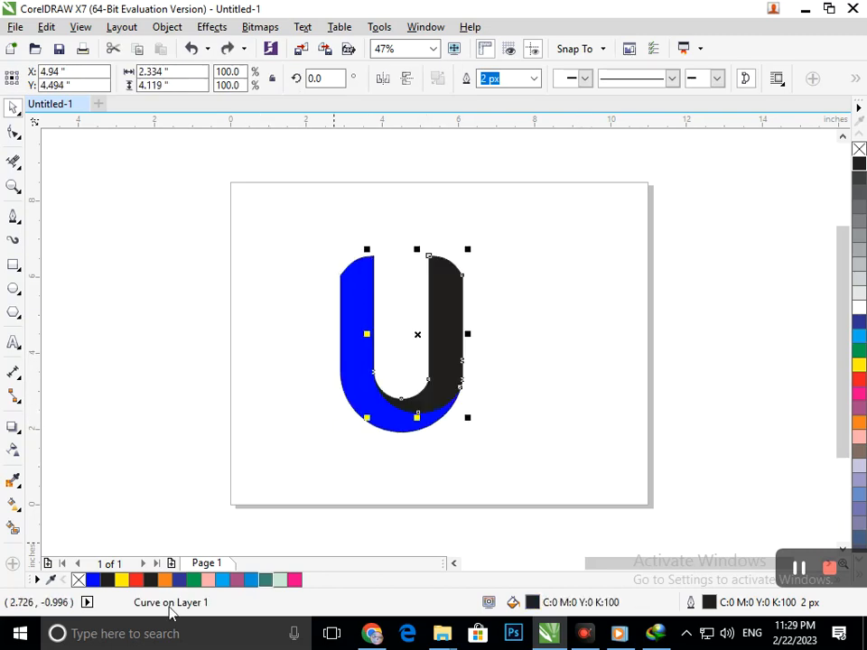
- Apply a blue-to-white linear fountain fill to the blue part, running diagonally from its stem top to the U's lower outer curve
left_click(14, 506)
left_click(56, 504)
left_click(352, 274)
left_click_drag(358, 267, 440, 441)
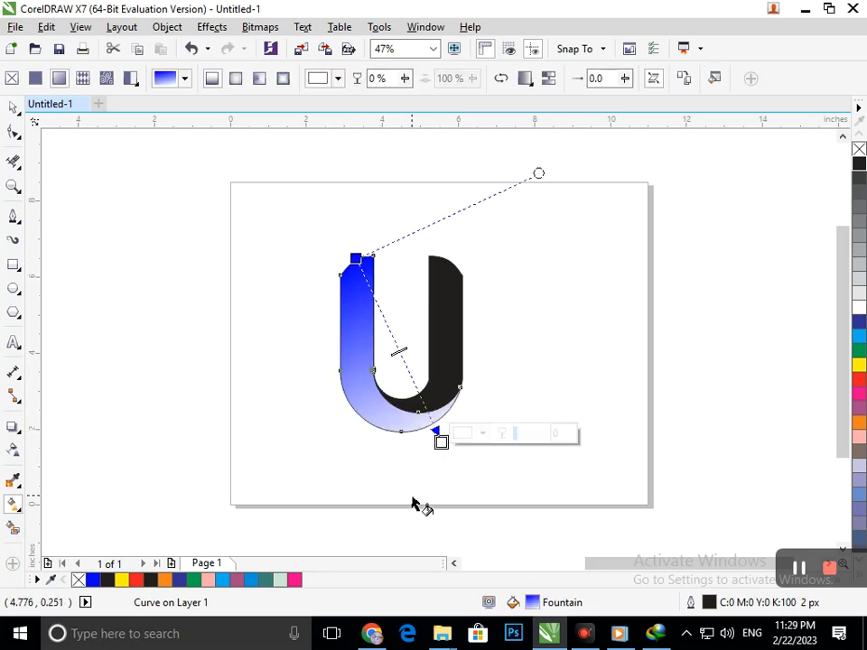